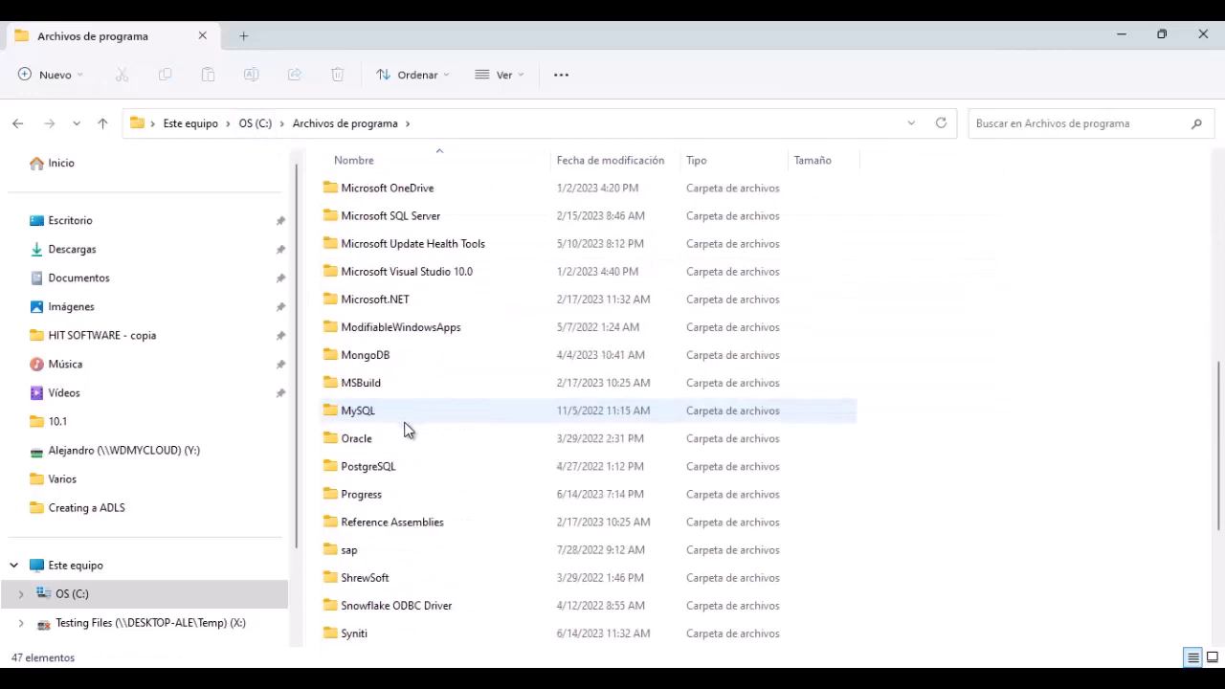
Examine the DLLs in the DataLake and DataLakeGen2 folders under Syniti\Syniti Replicate\Plugins in Archivos de programa.
scroll(405, 440, "down", 1)
double_click(392, 551)
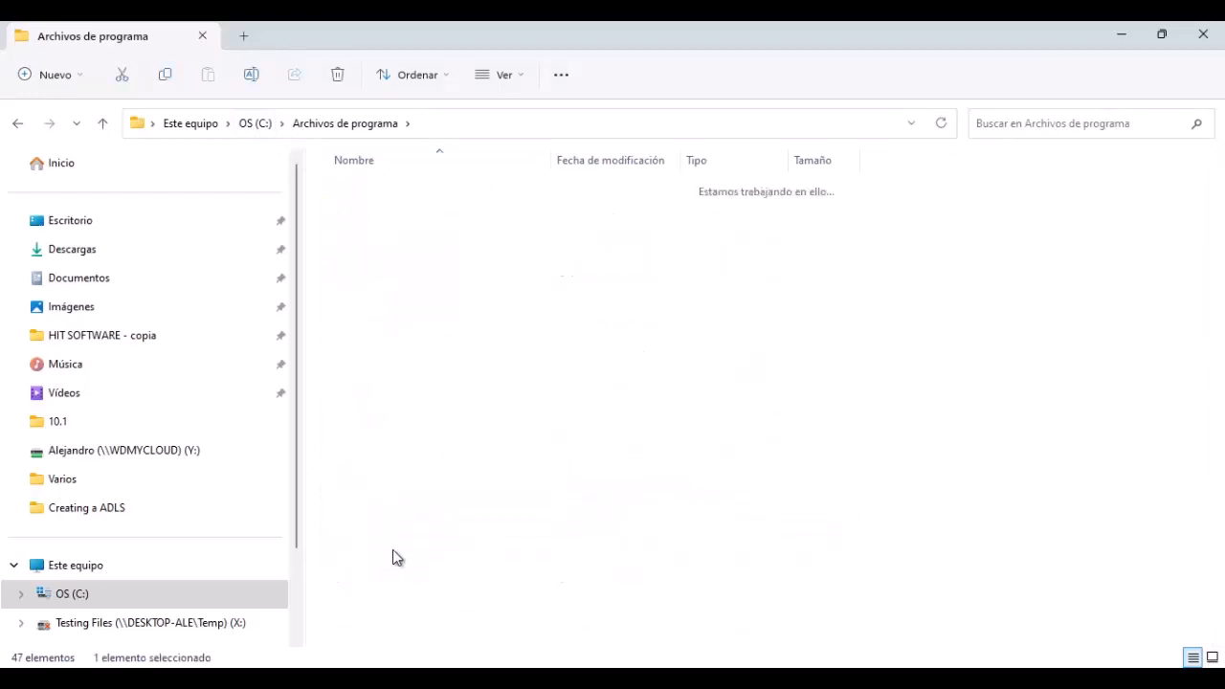
double_click(448, 231)
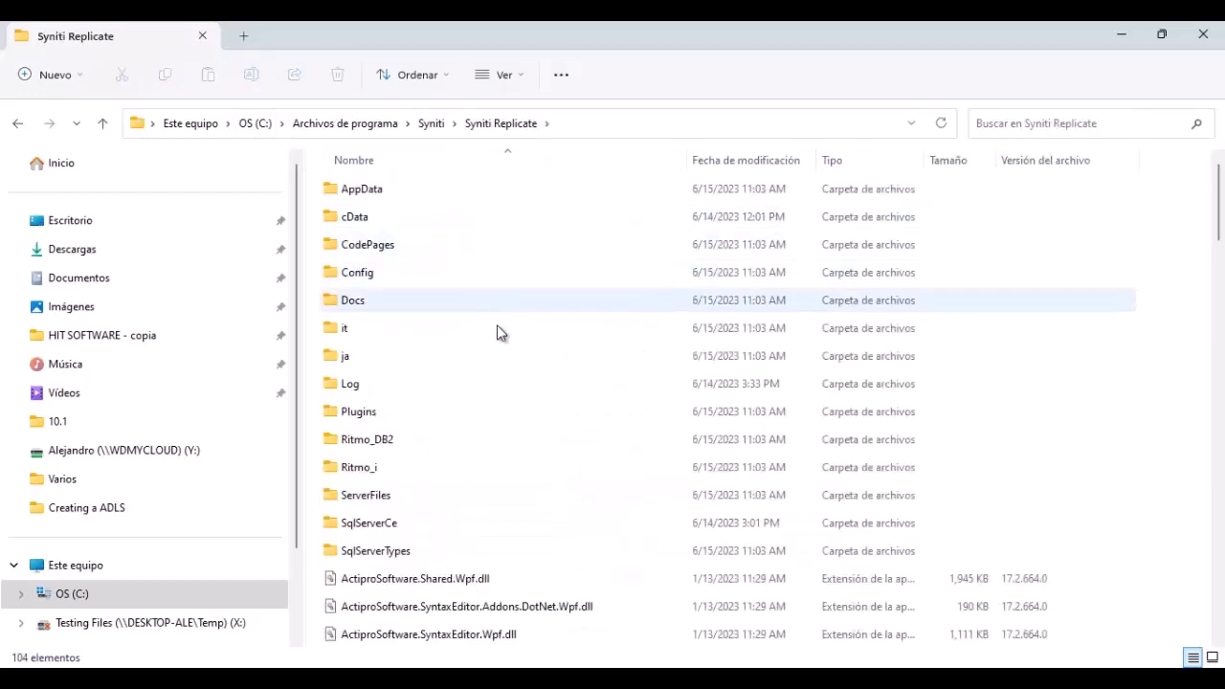
double_click(463, 413)
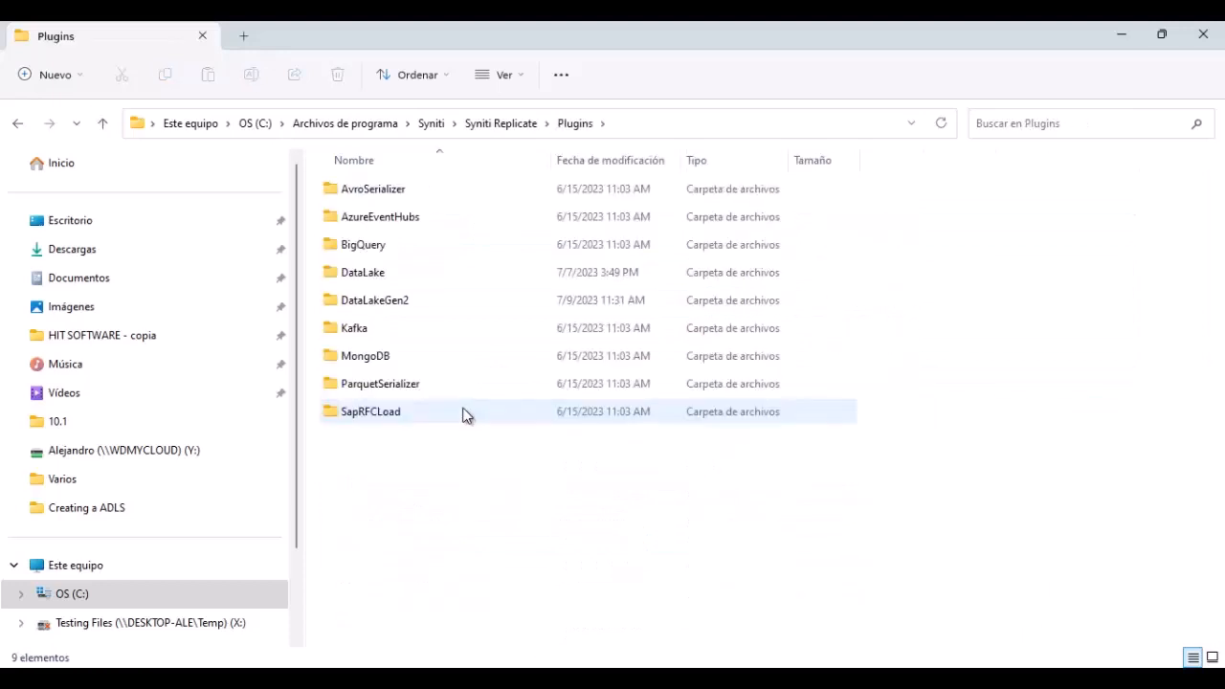
double_click(463, 280)
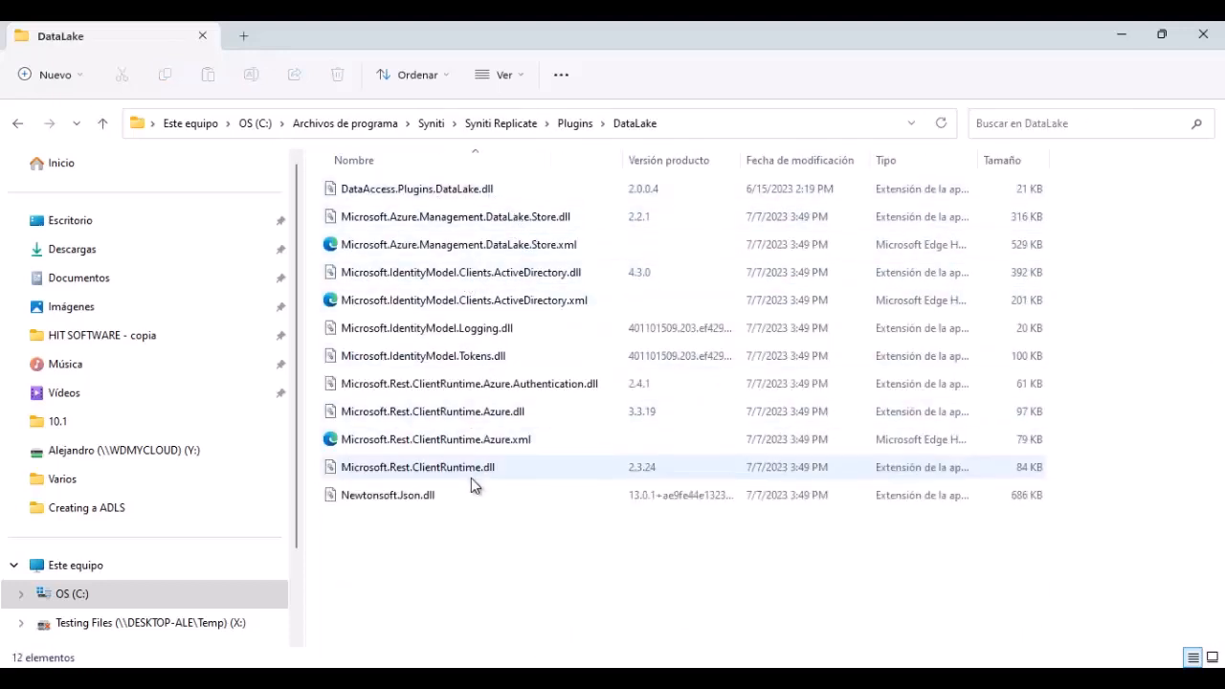
left_click(575, 123)
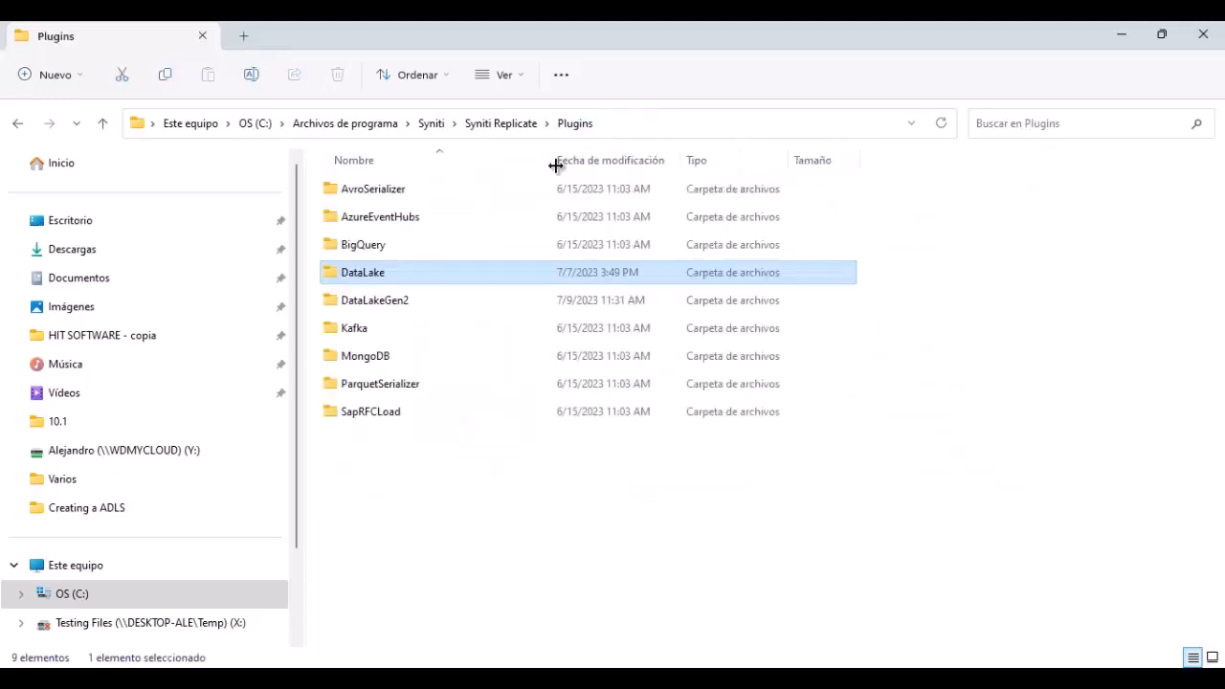
double_click(415, 298)
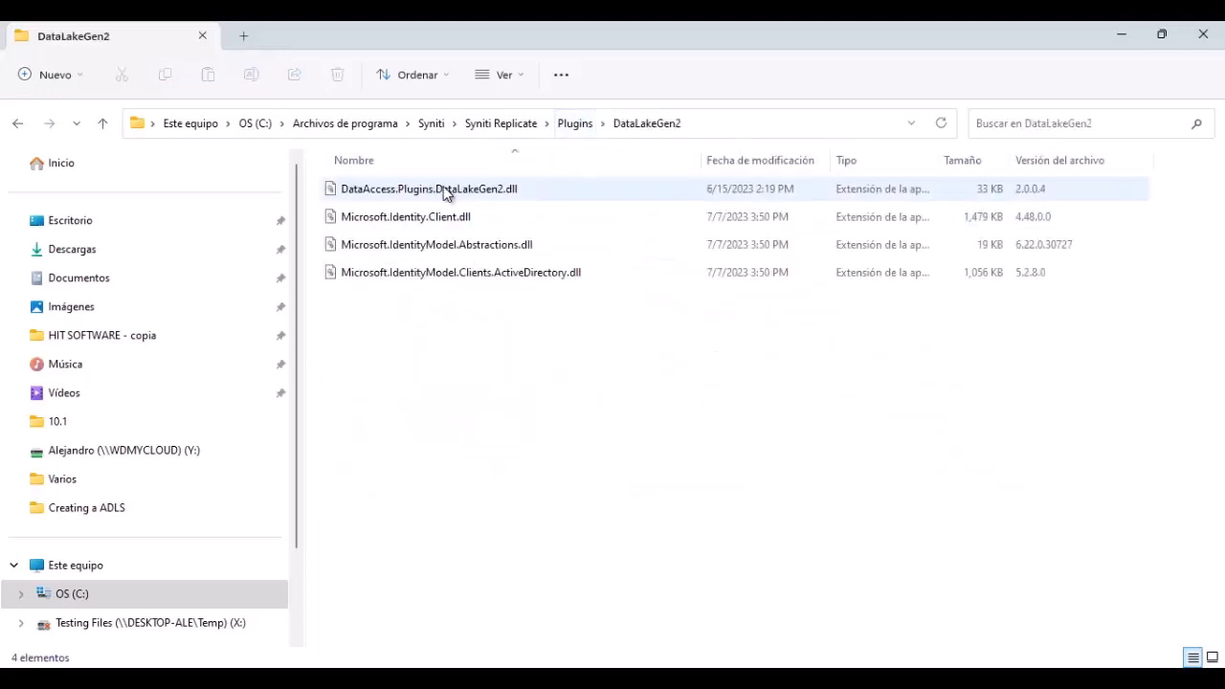
left_click(572, 125)
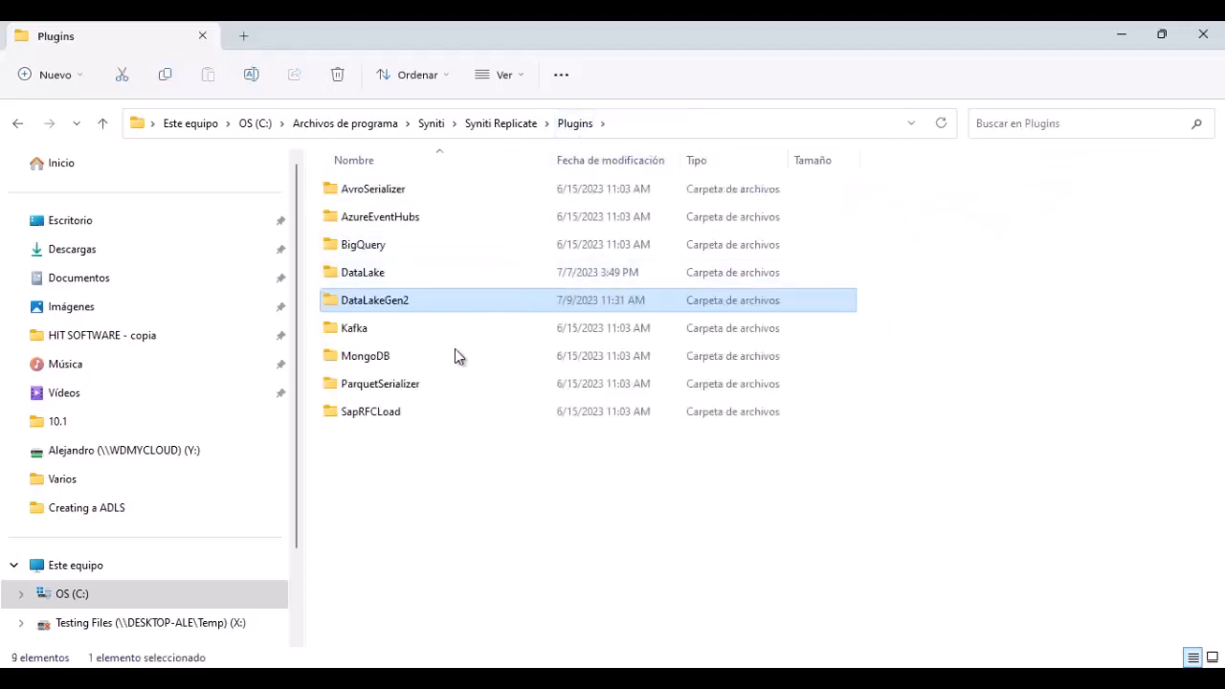
Copy the six Parquet dependency DLLs, from IronSnappy.dll to System.Runtime.CompilerServices.Unsafe.dll, into the ParquetSerializer plugin folder.
double_click(430, 385)
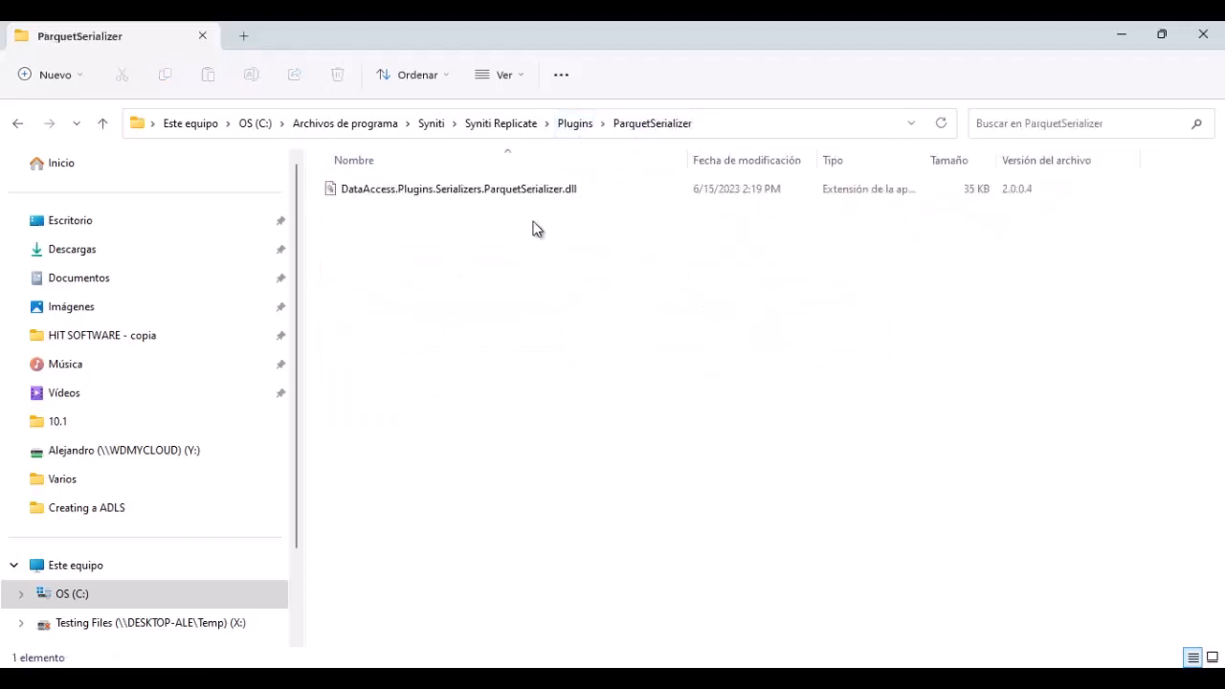
mouse_move(572, 679)
left_click(625, 622)
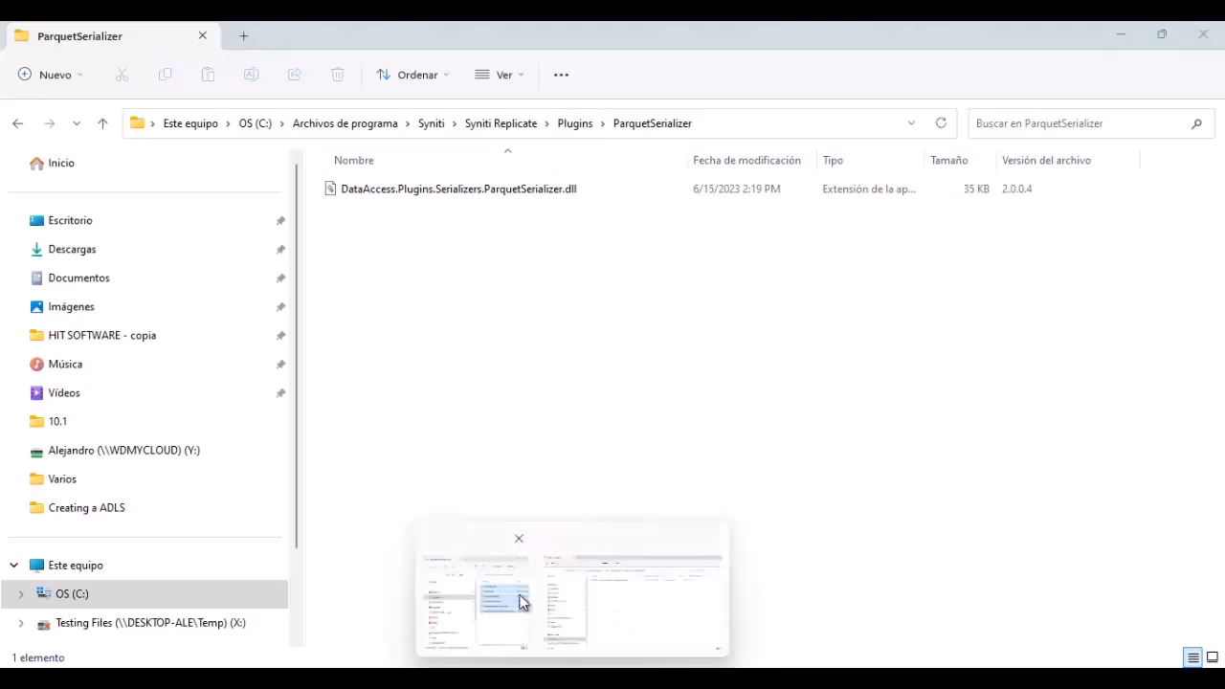
left_click(514, 606)
left_click_drag(1014, 324, 553, 342)
left_click(577, 282)
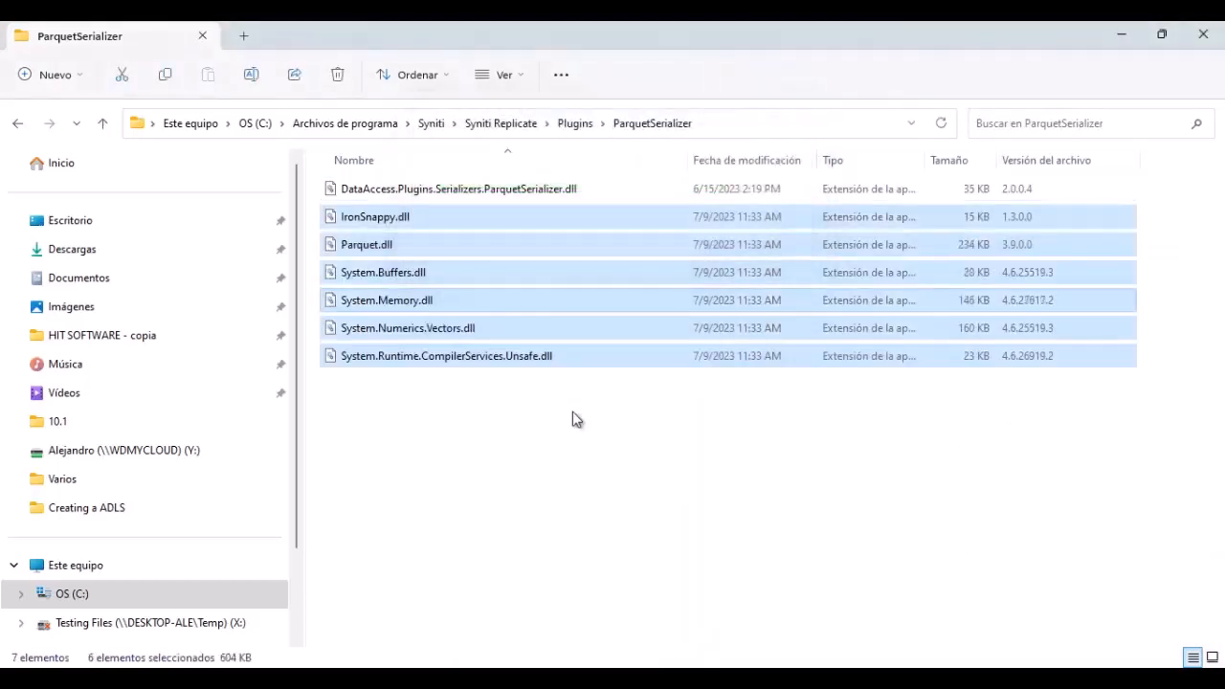
left_click(560, 418)
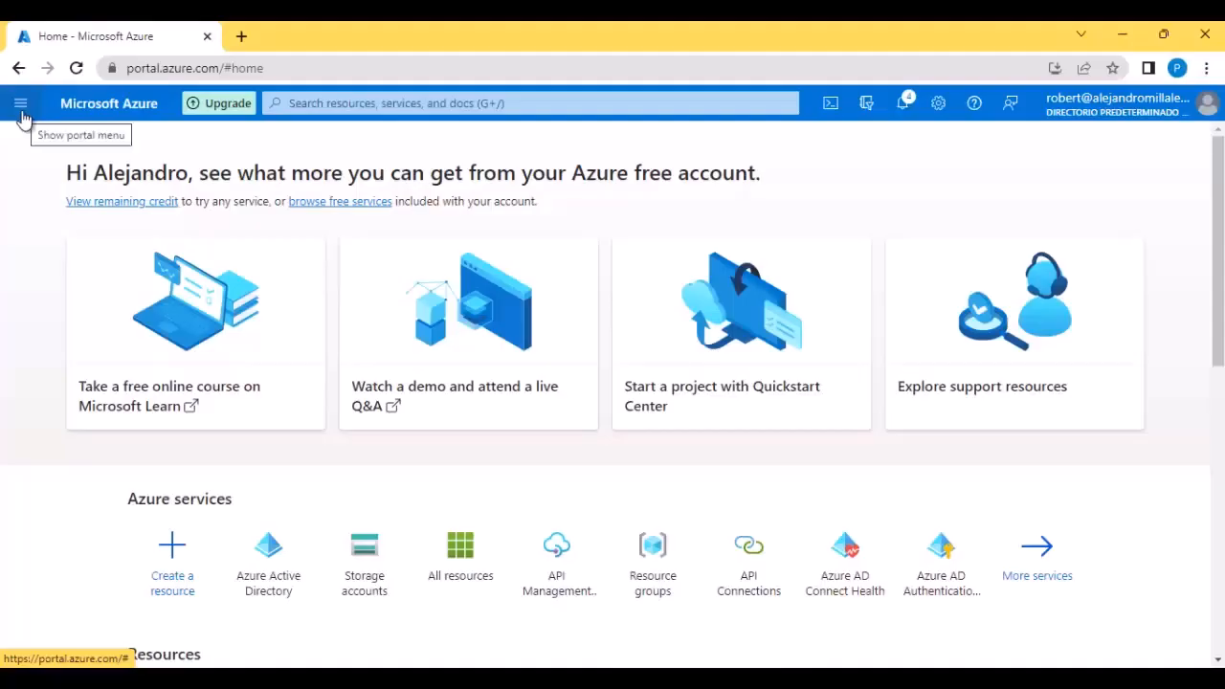
In the Azure portal, view the overview of the adlsg2storageale storage account.
left_click(20, 103)
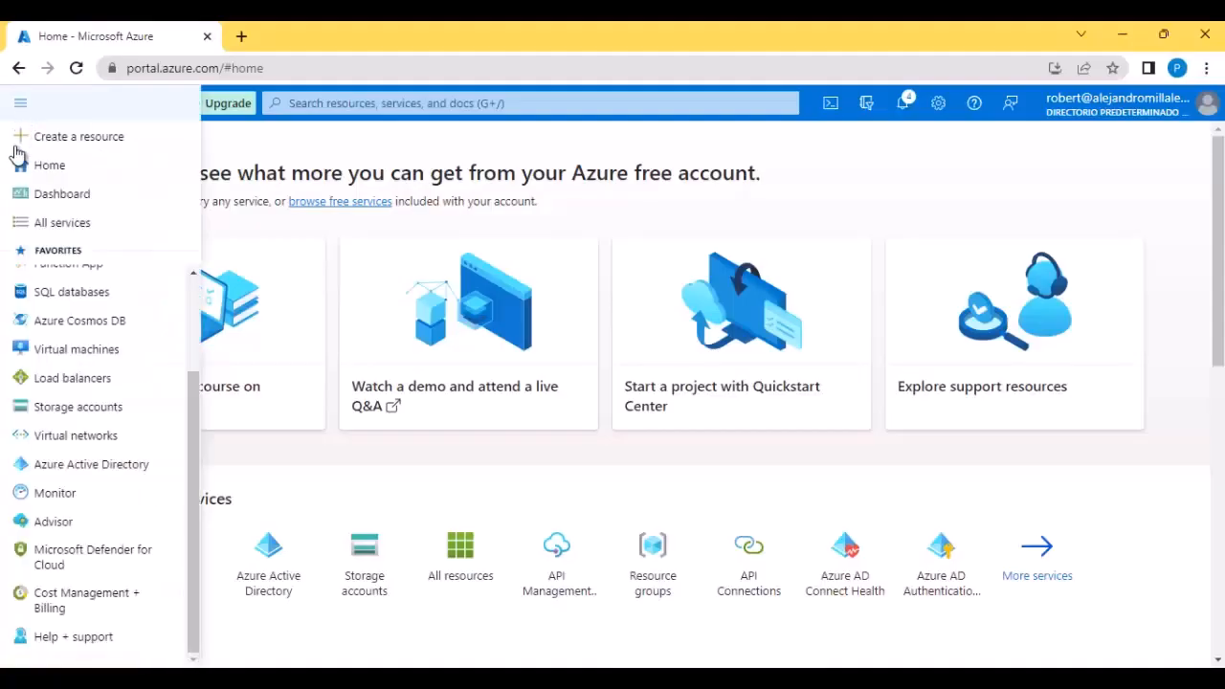
left_click(29, 410)
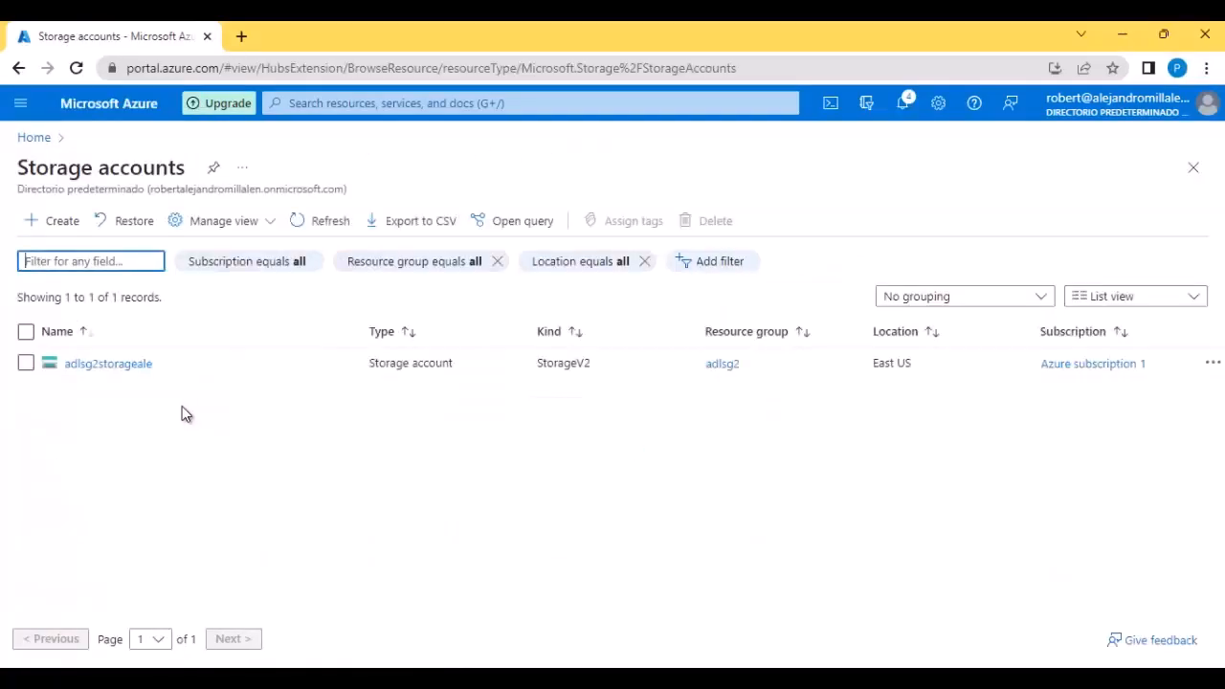
left_click(135, 367)
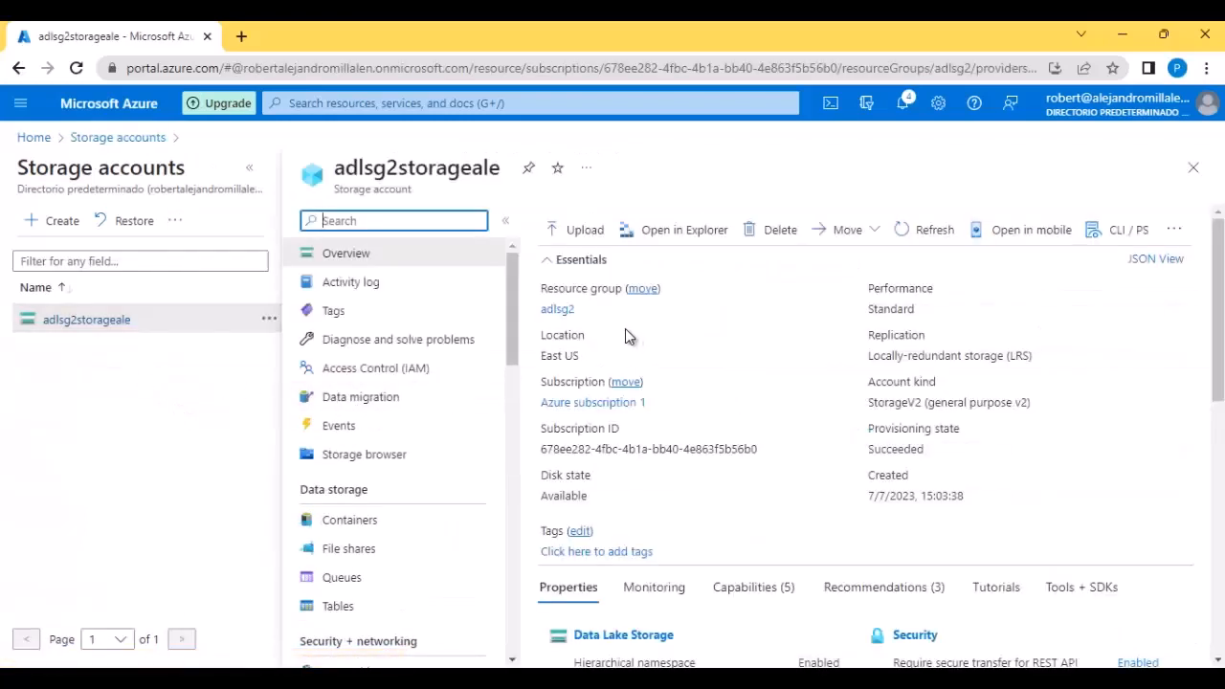
Register a single-tenant application named Replicate in Azure Active Directory.
left_click(20, 103)
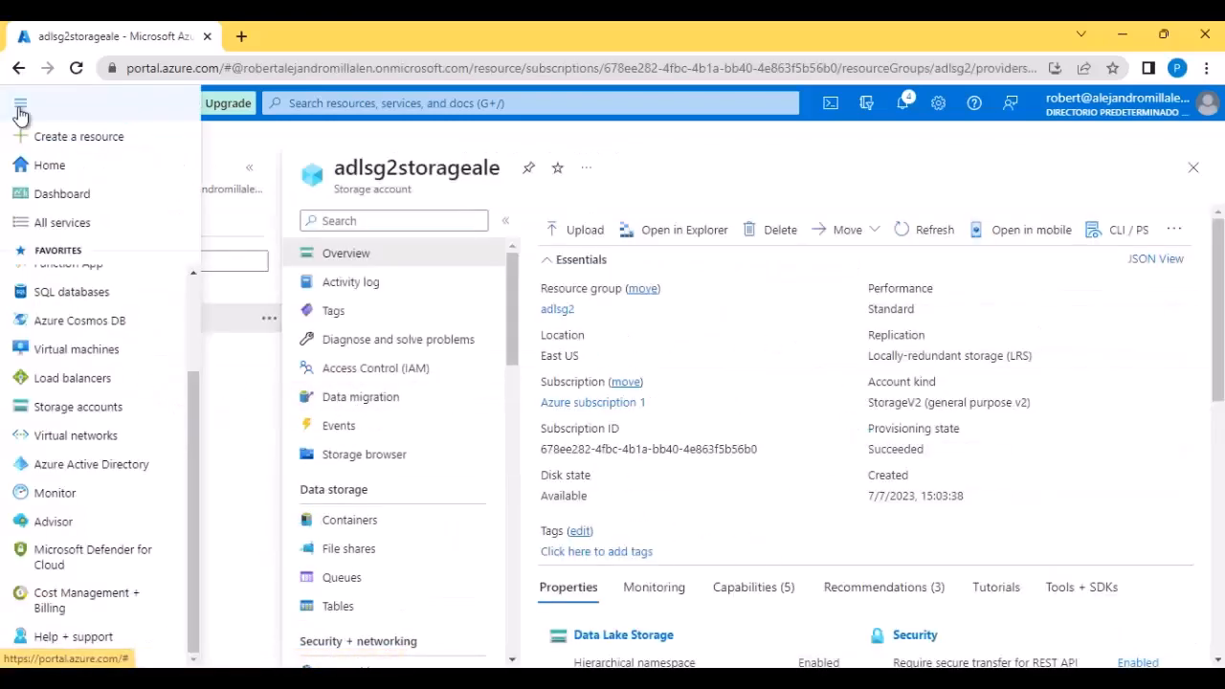
left_click(100, 465)
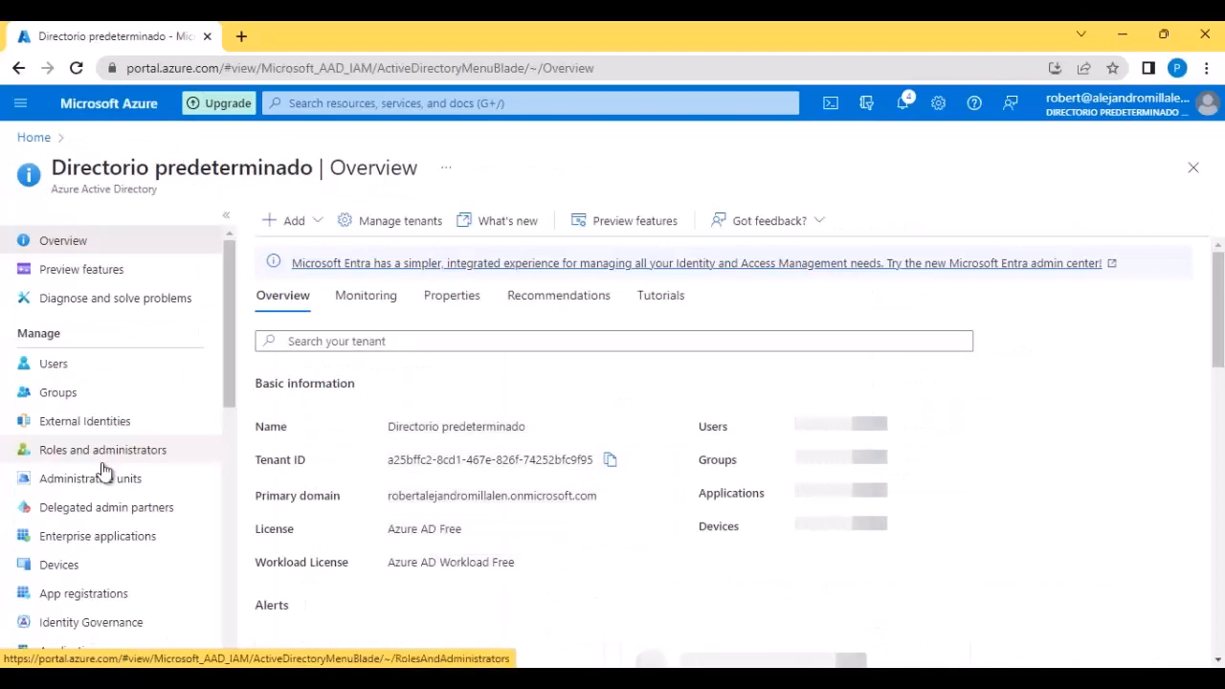
scroll(192, 446, "down", 3)
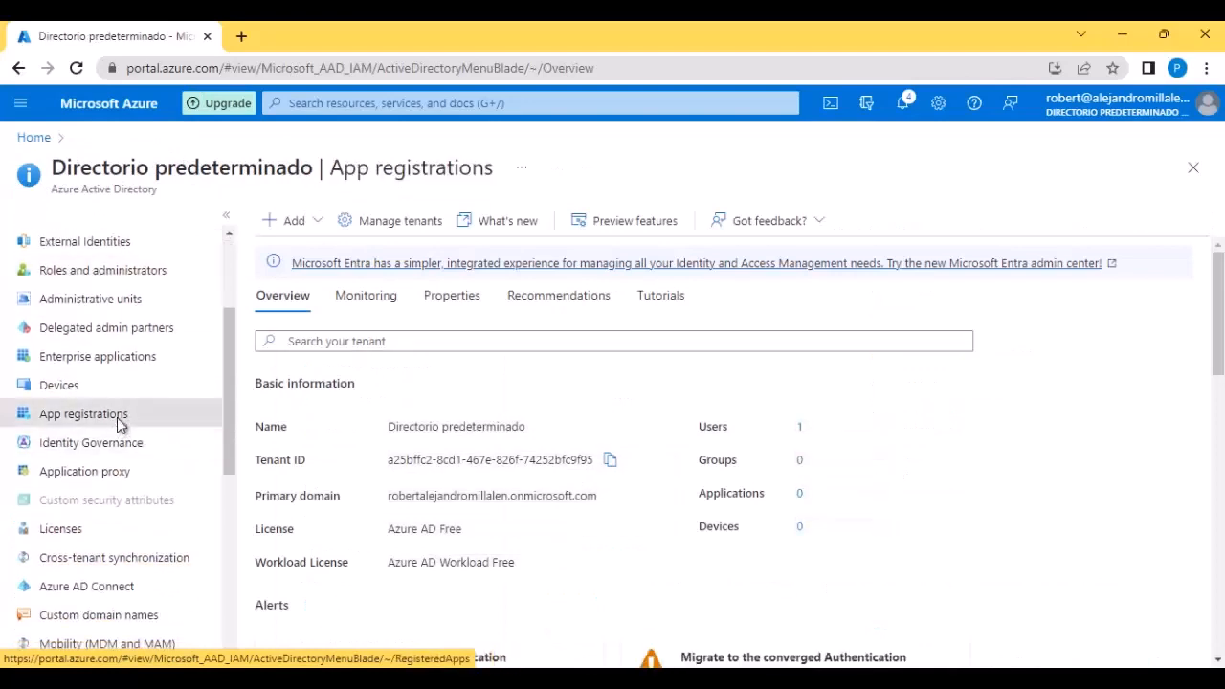
left_click(119, 418)
left_click(327, 223)
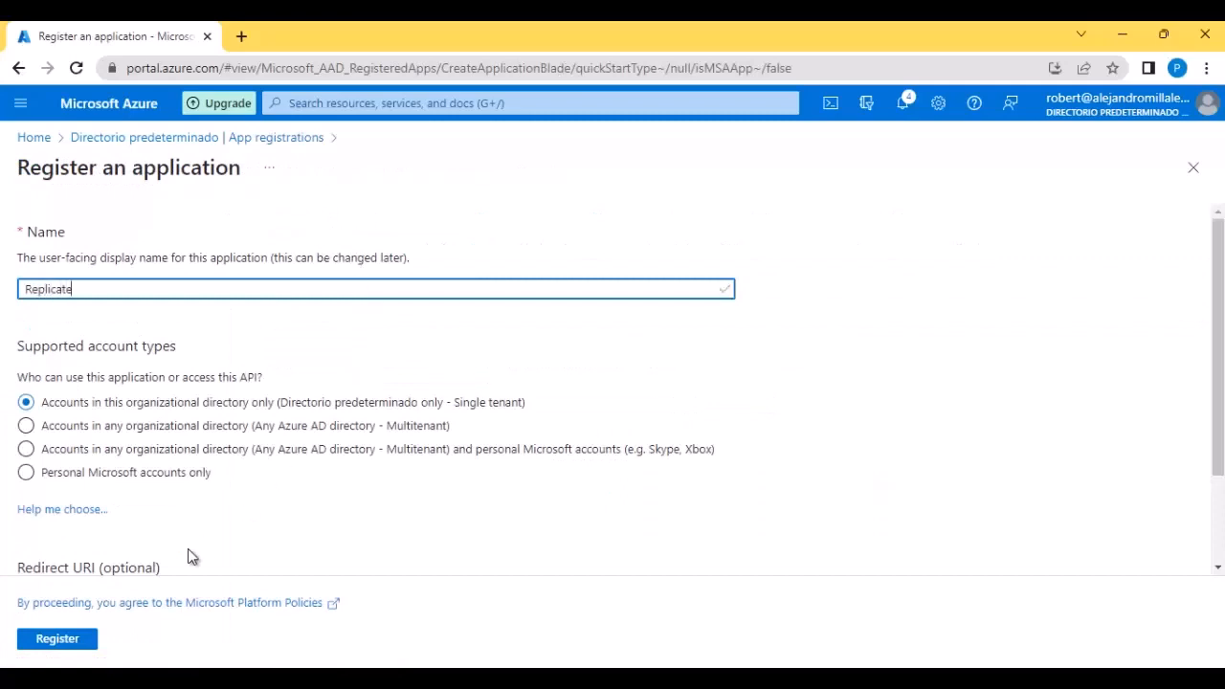
left_click(79, 640)
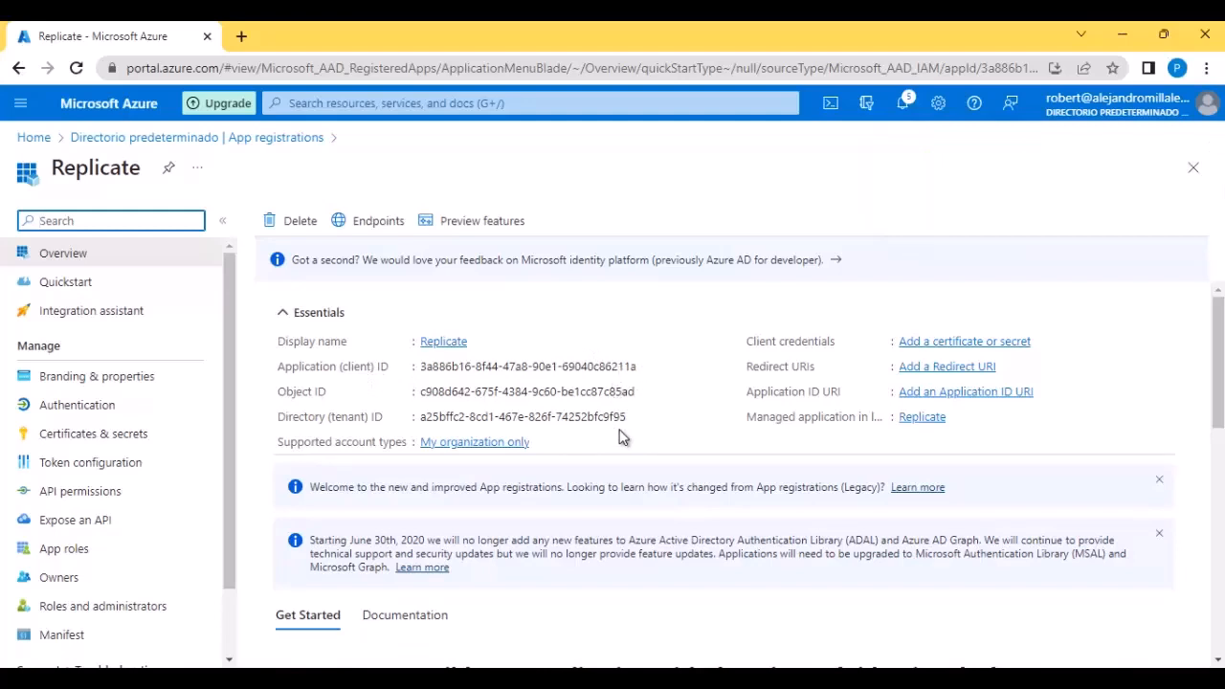
Add a client secret described as "for Replication" with 180-day expiry to the Replicate application and copy its value.
left_click_drag(420, 367, 560, 365)
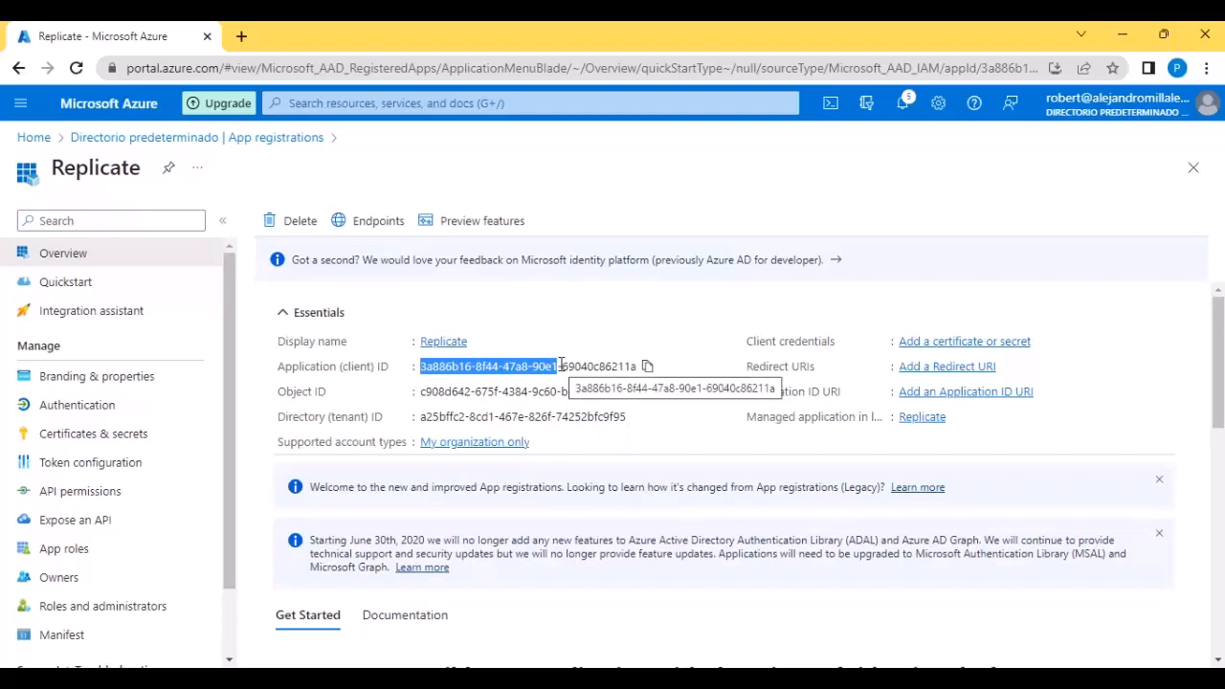
left_click(941, 338)
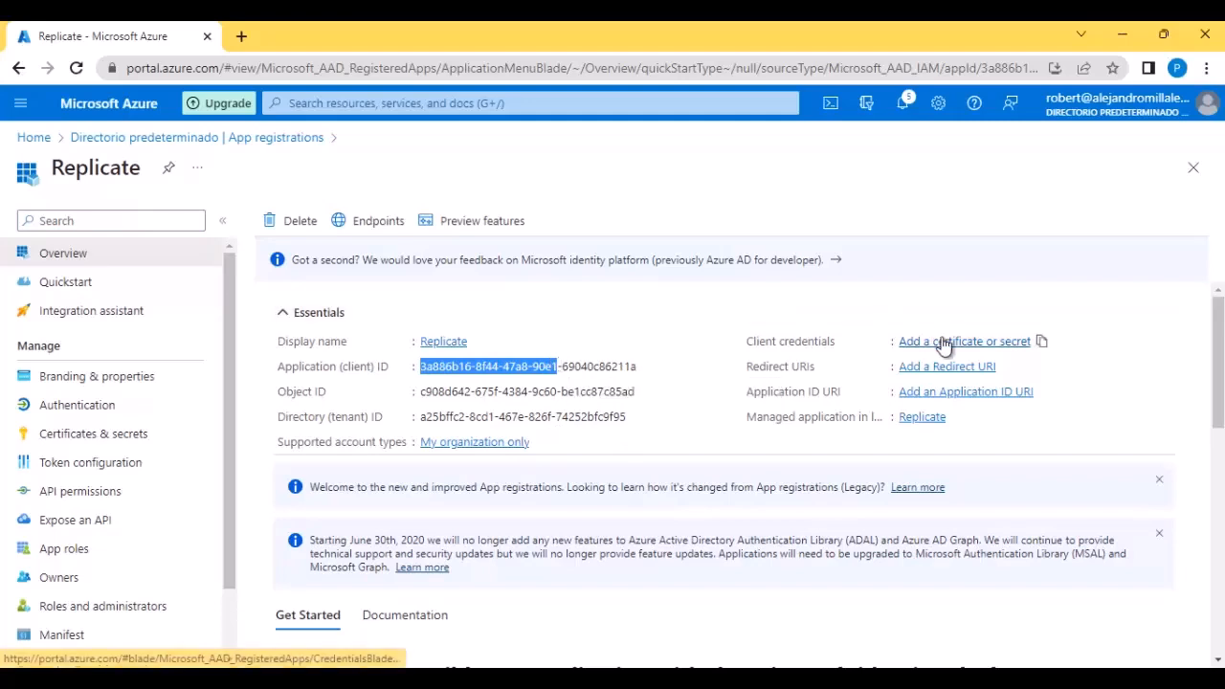
left_click(346, 499)
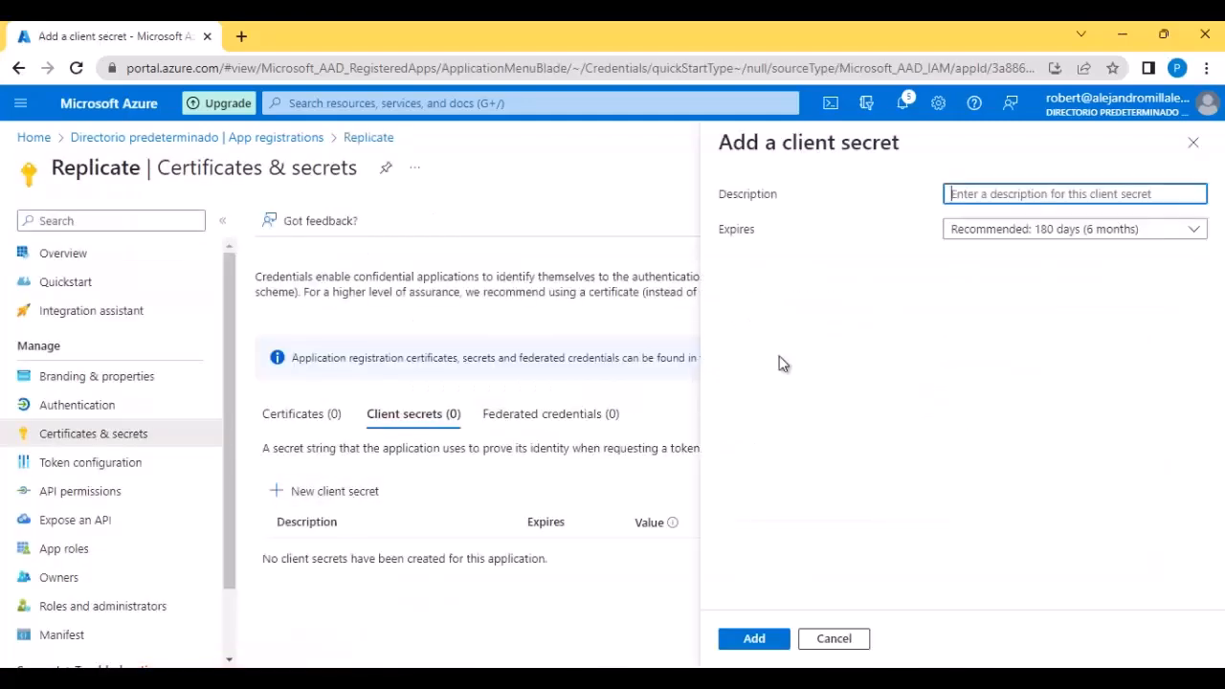
type("for a")
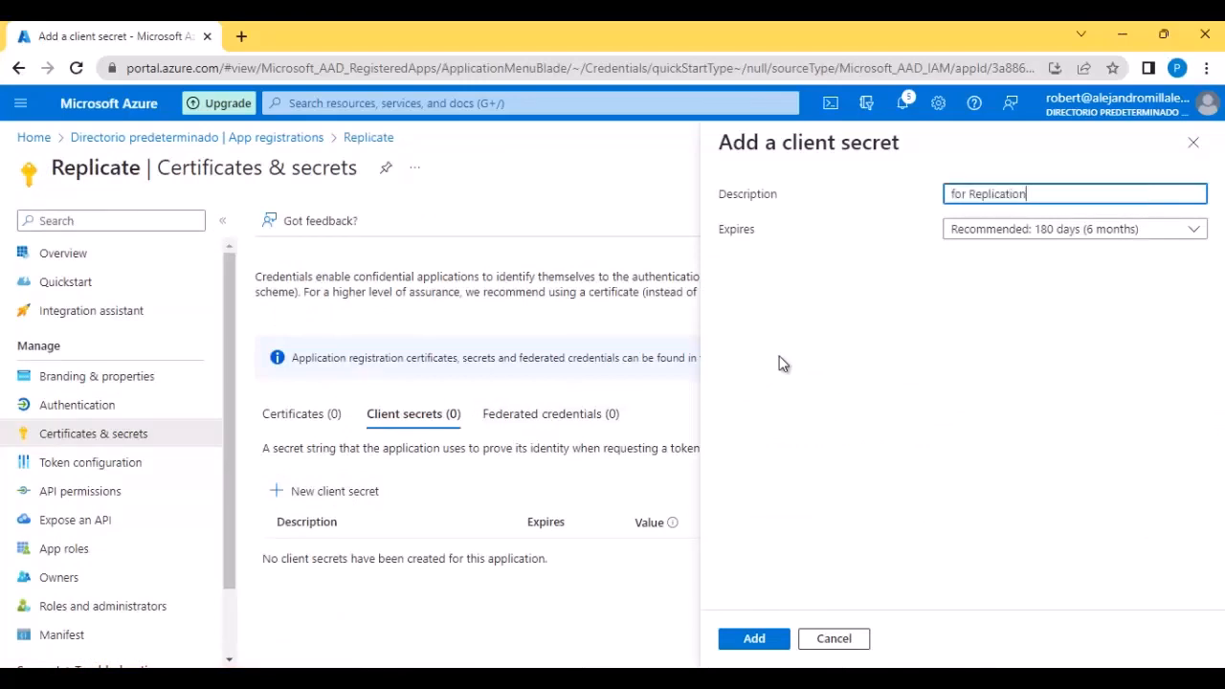
left_click(754, 638)
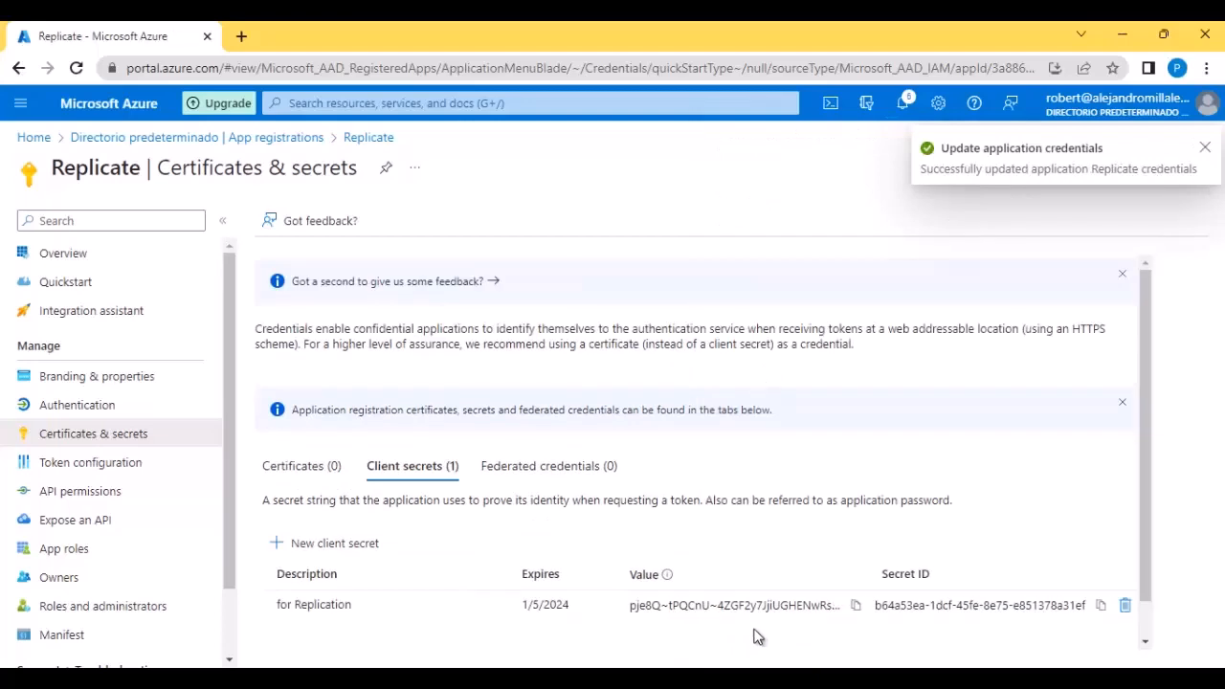
left_click(644, 606)
left_click(855, 605)
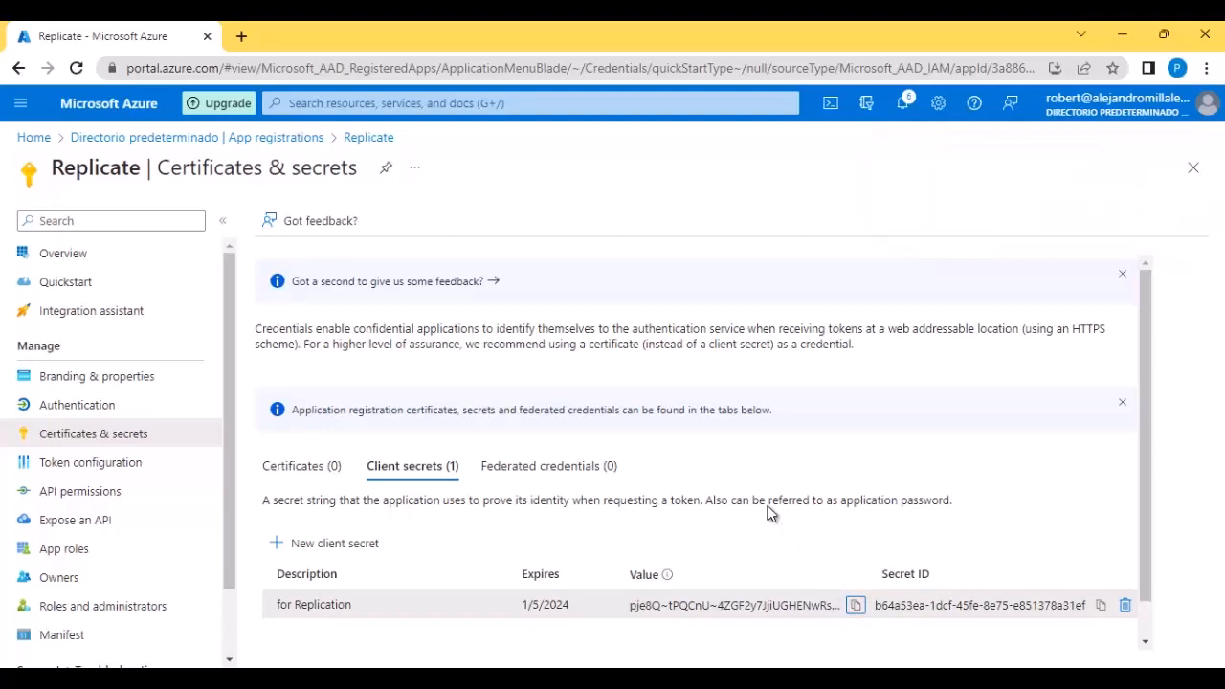
Go to the access control (IAM) settings of the adlsg2storageale storage account.
scroll(772, 514, "down", 1)
left_click(21, 102)
left_click(81, 542)
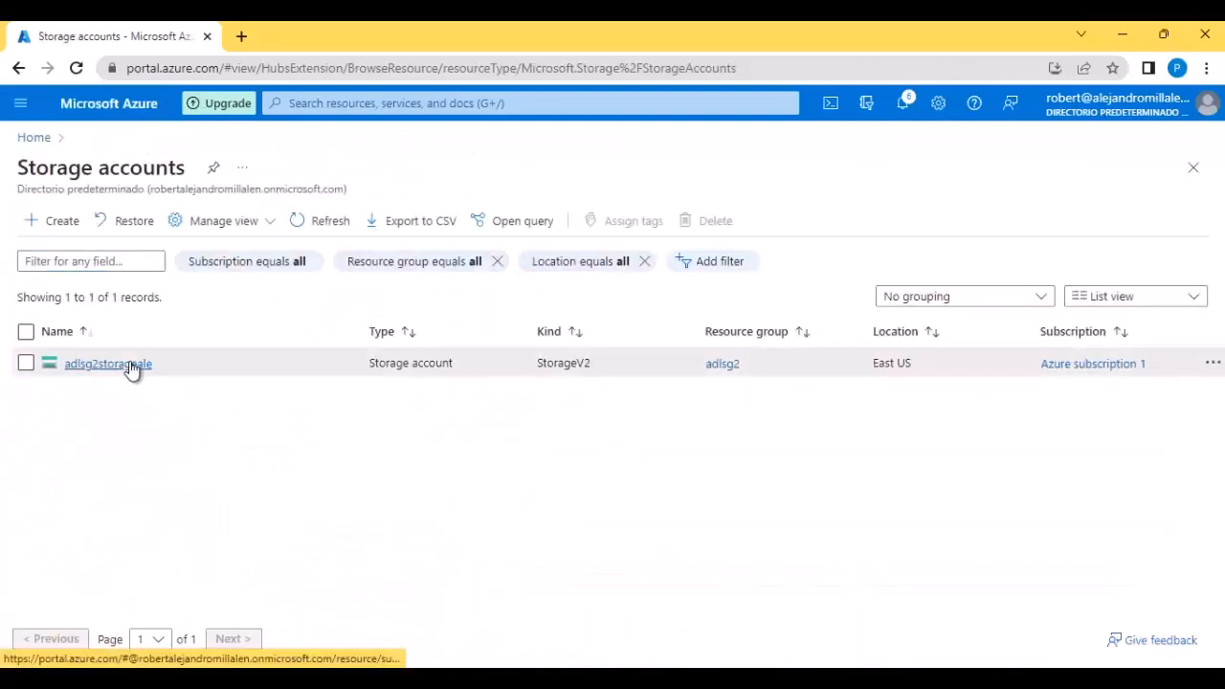
left_click(107, 364)
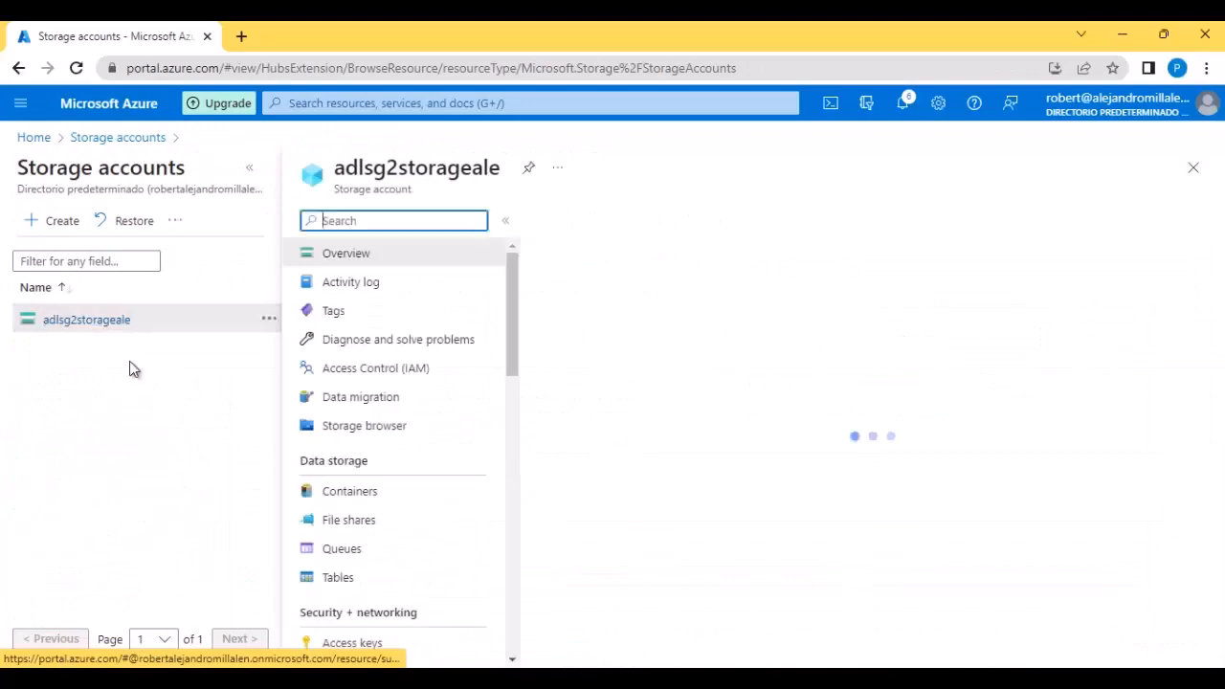
left_click(248, 167)
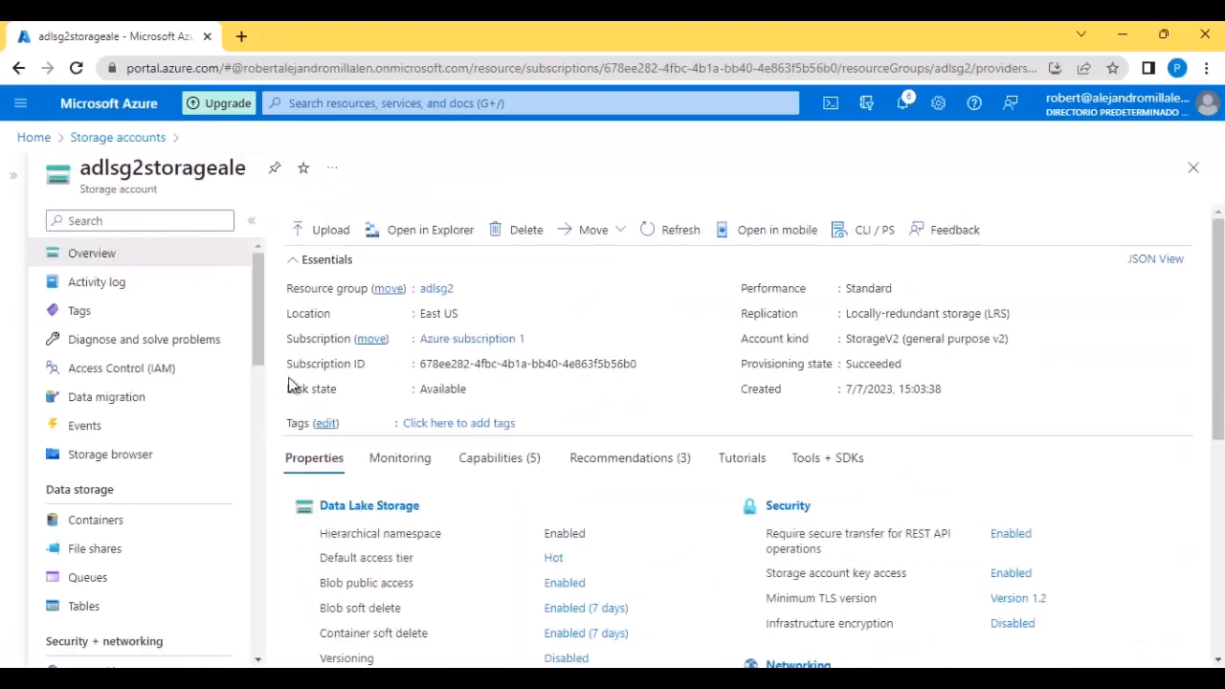
left_click(169, 371)
Start a new role assignment, search the roles for "storage account", and choose Storage Account Contributor.
left_click(319, 222)
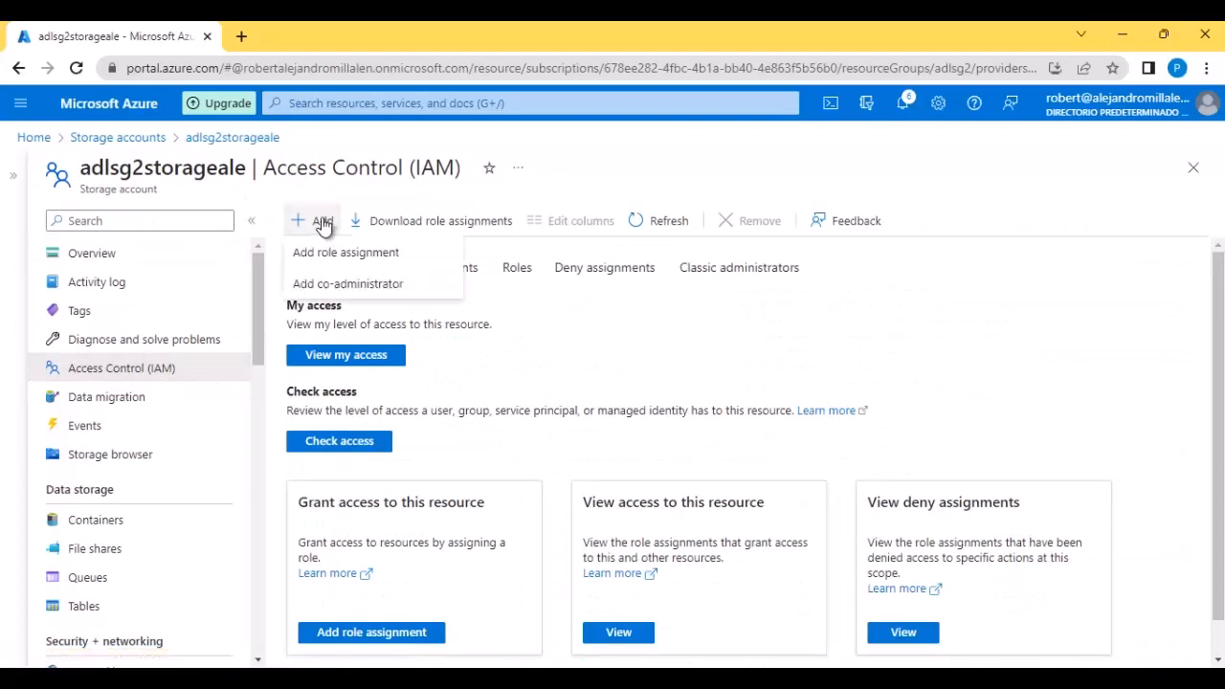
left_click(326, 254)
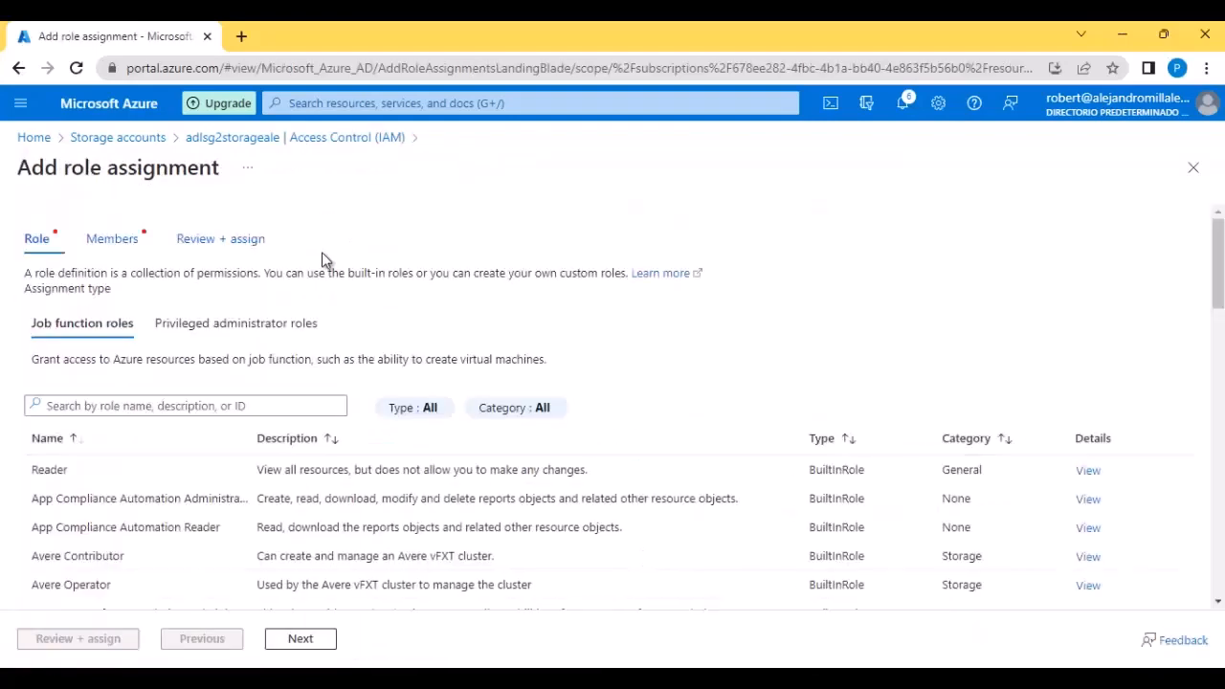
left_click(223, 403)
type("storage account")
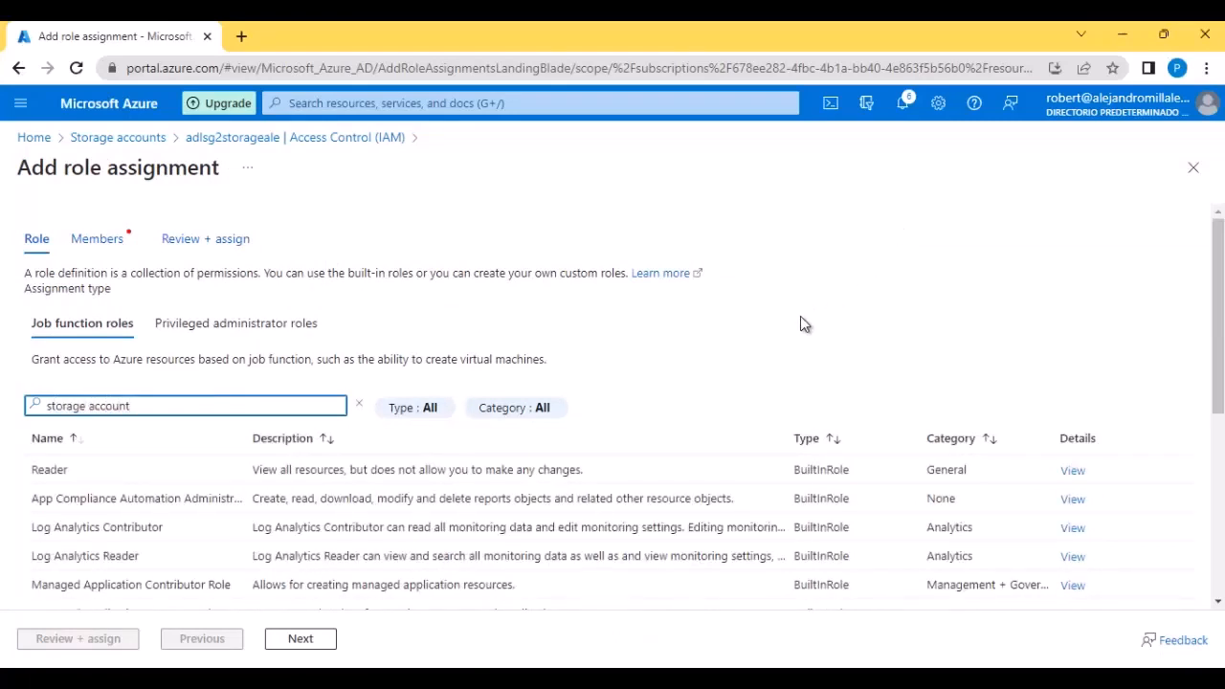
scroll(561, 432, "down", 4)
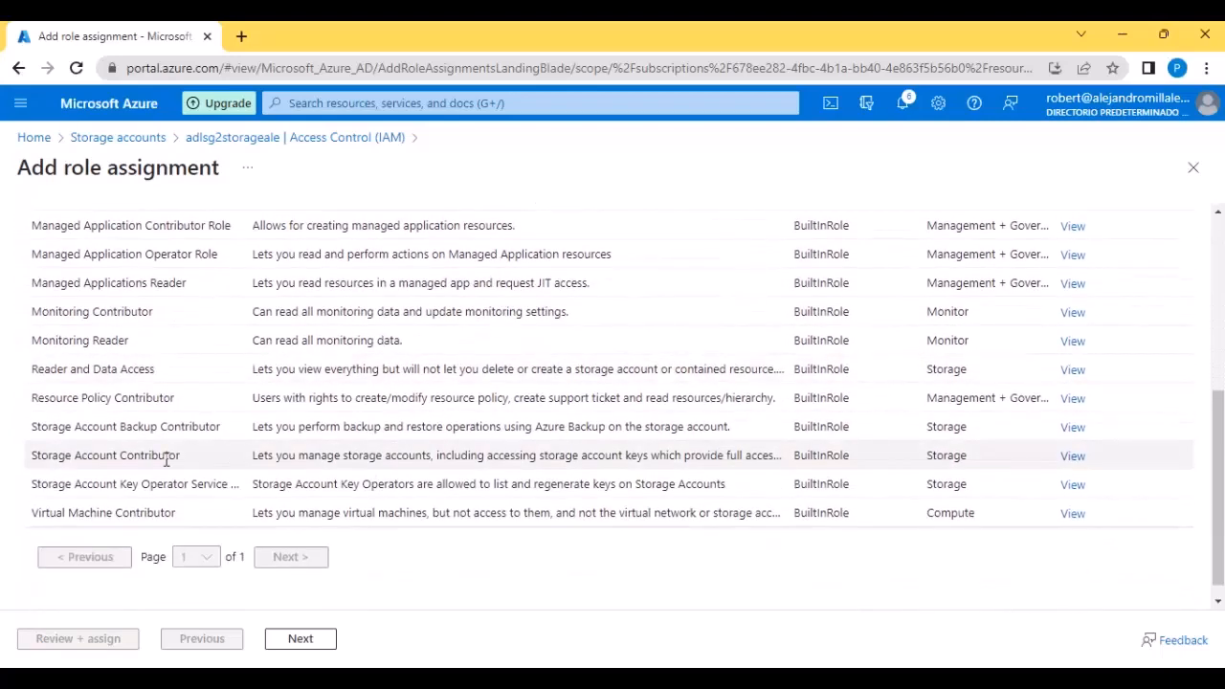
left_click(152, 460)
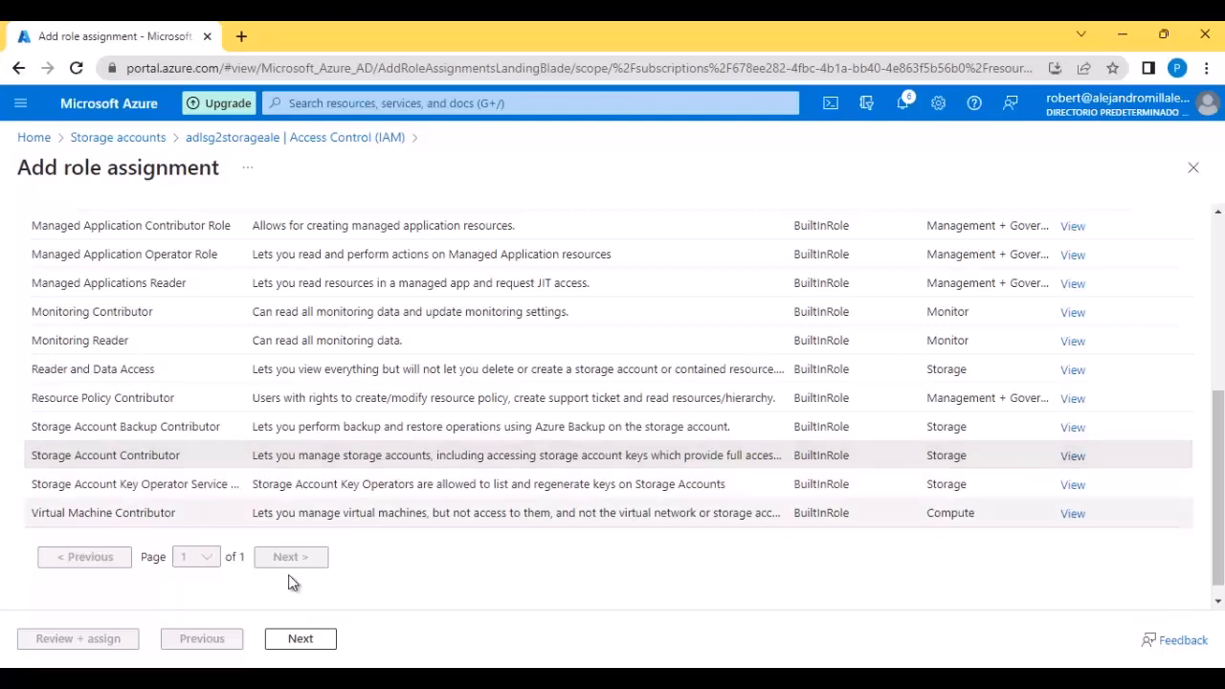
left_click(297, 639)
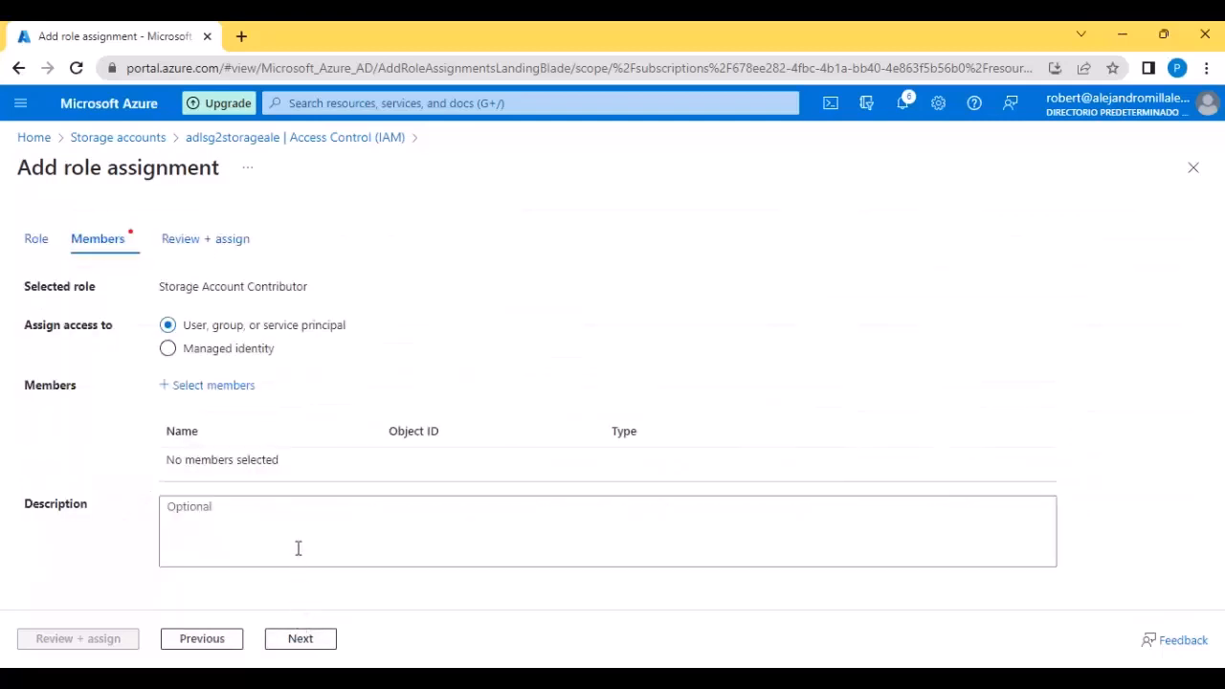
Add the Replicate application as the member of the Storage Account Contributor role and submit the role assignment.
left_click(241, 387)
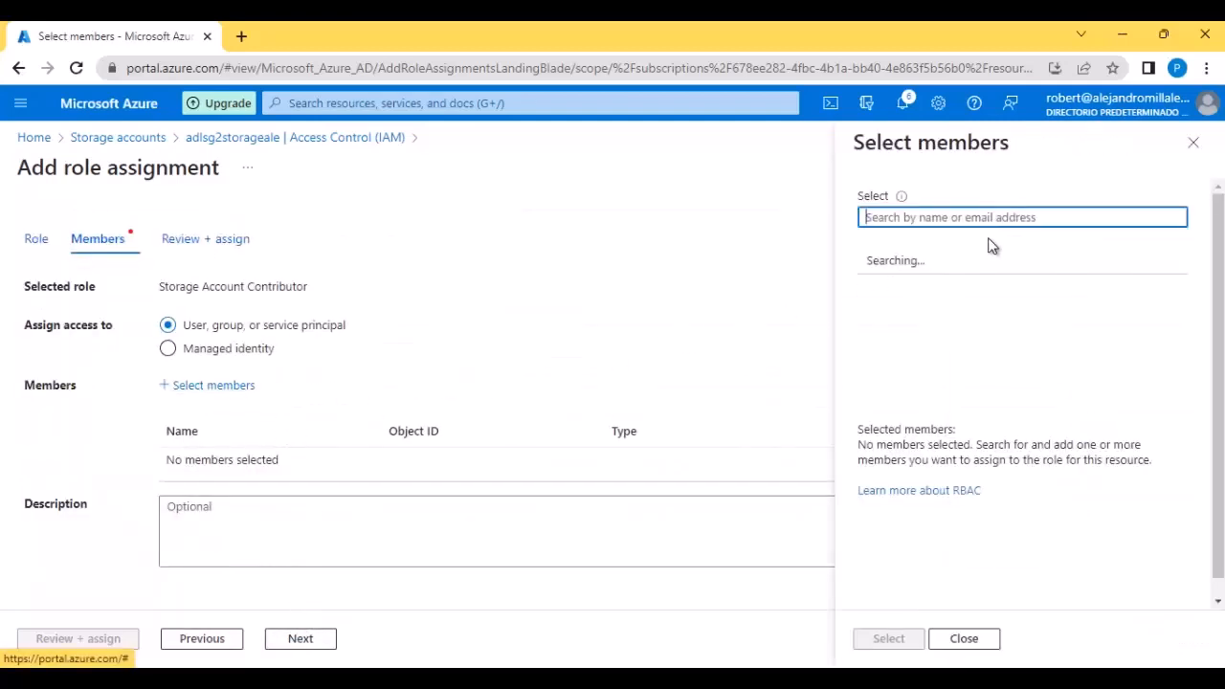
type("replicate")
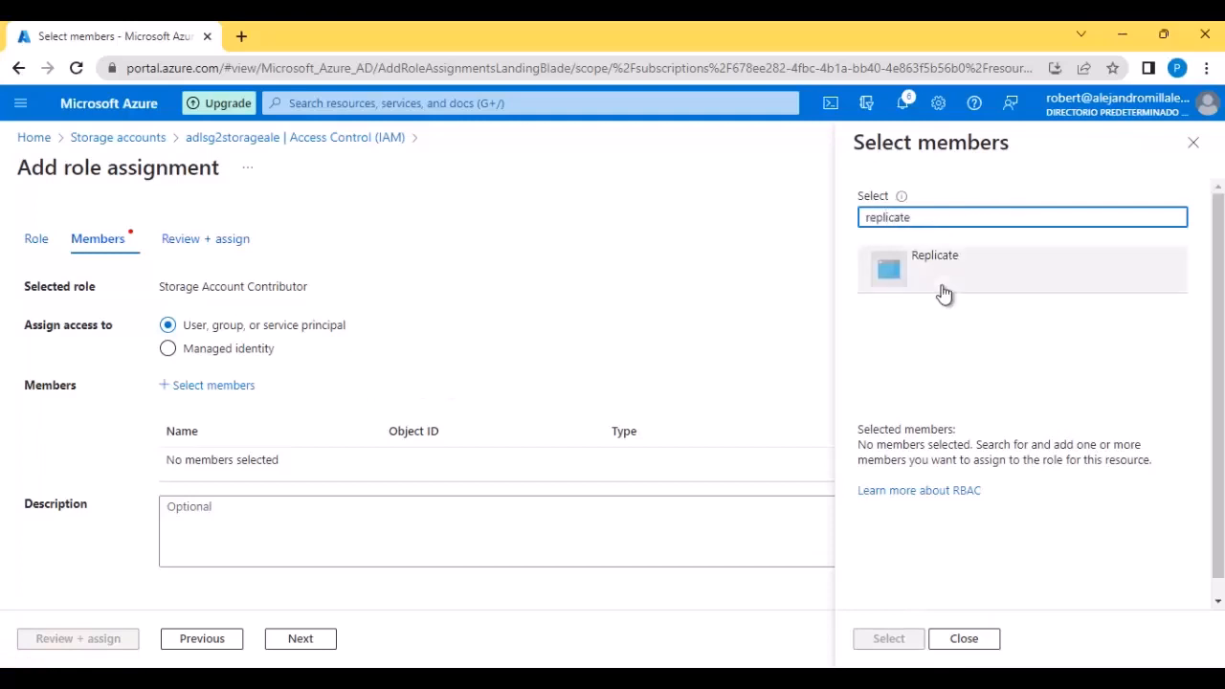
left_click(941, 292)
left_click(888, 639)
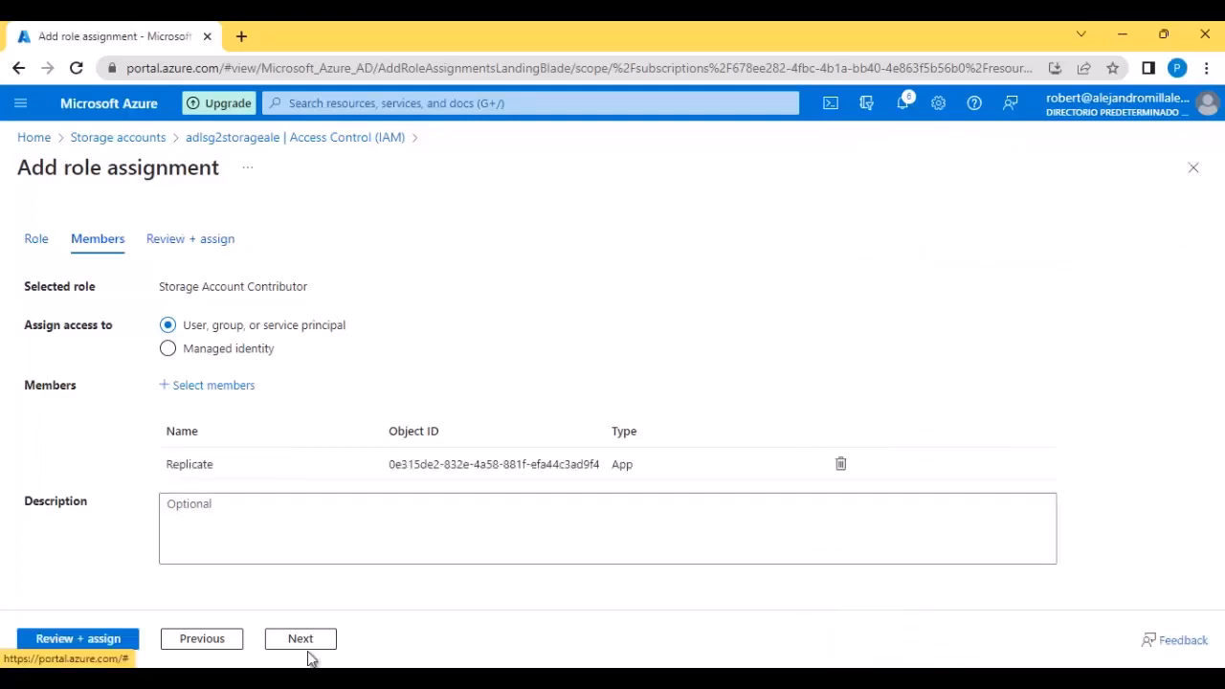
left_click(300, 648)
left_click(109, 643)
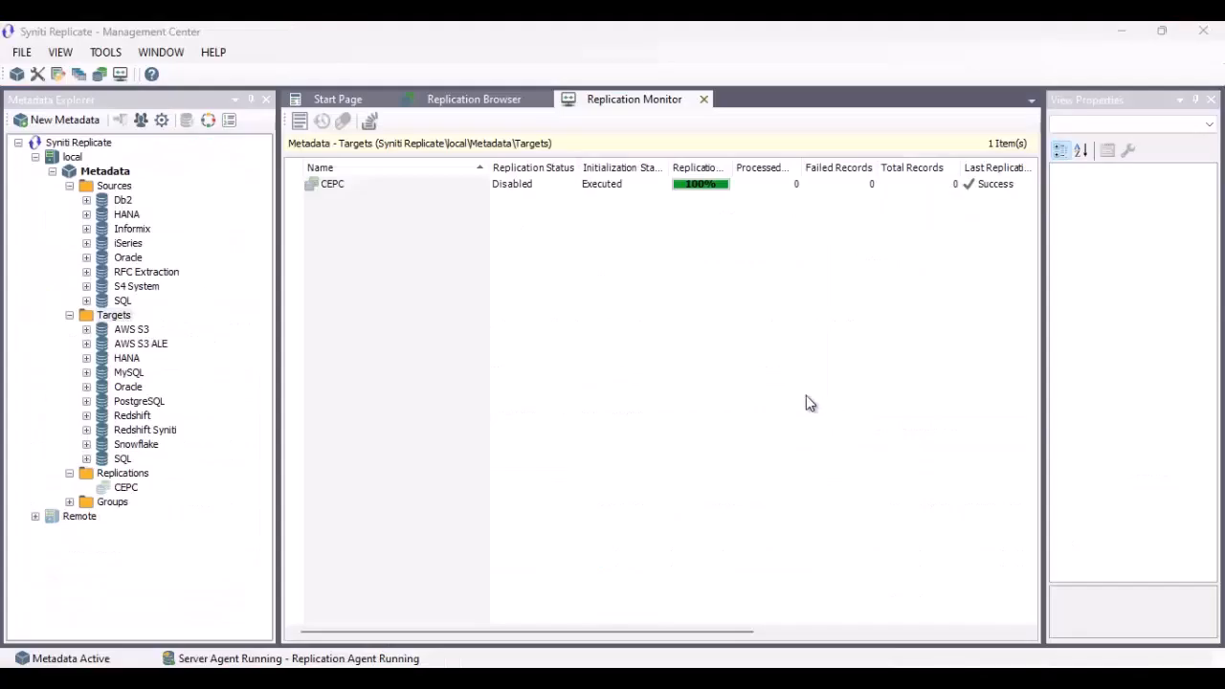
In Syniti Replicate, start a new target connection named ADLS with Microsoft Azure Data Lake Gen2 as the database and proceed to its connection properties.
right_click(118, 318)
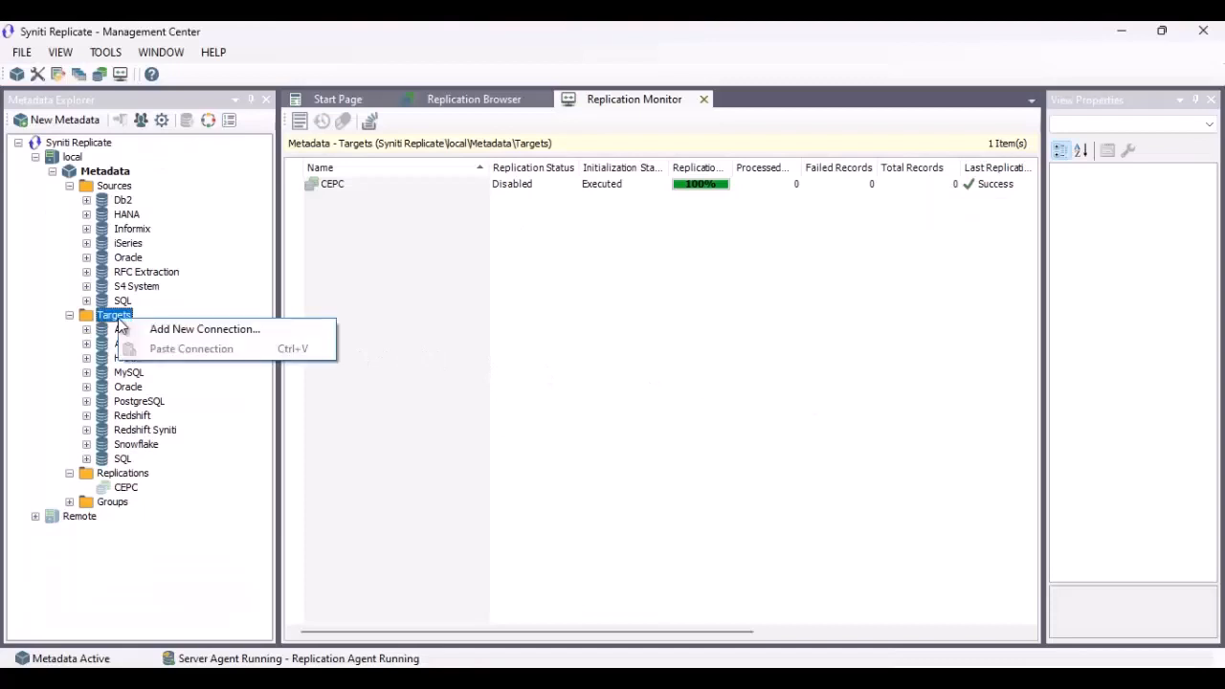
left_click(178, 328)
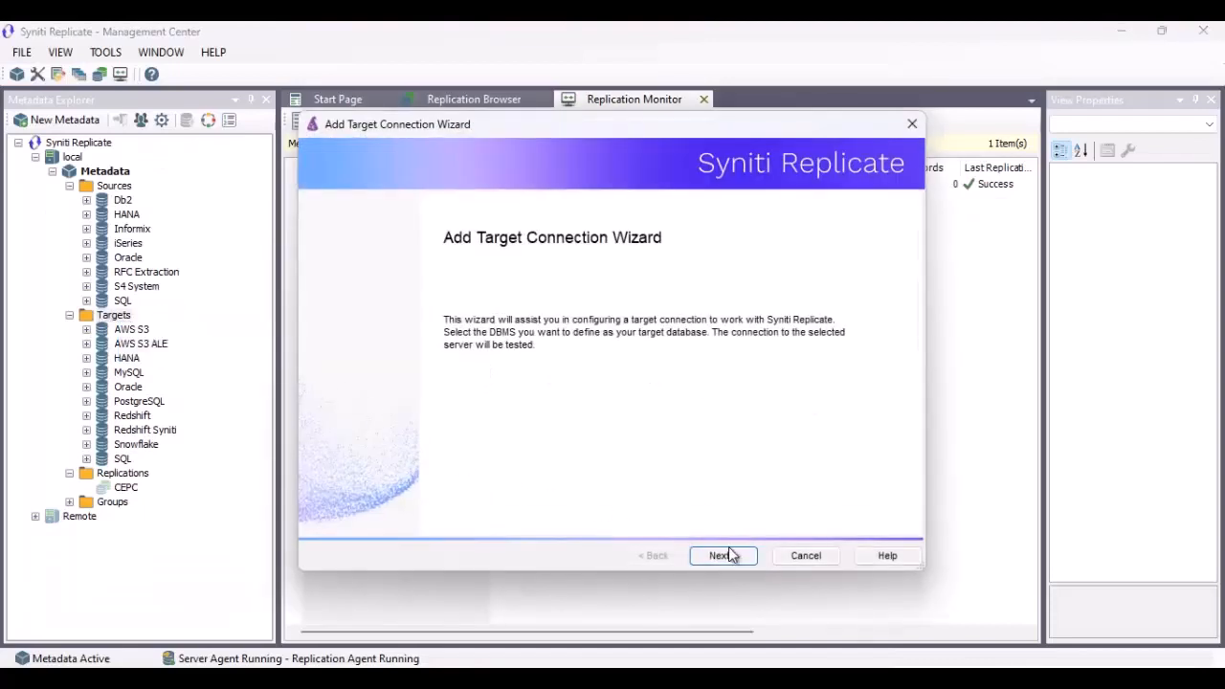
left_click(728, 555)
type("ADLS")
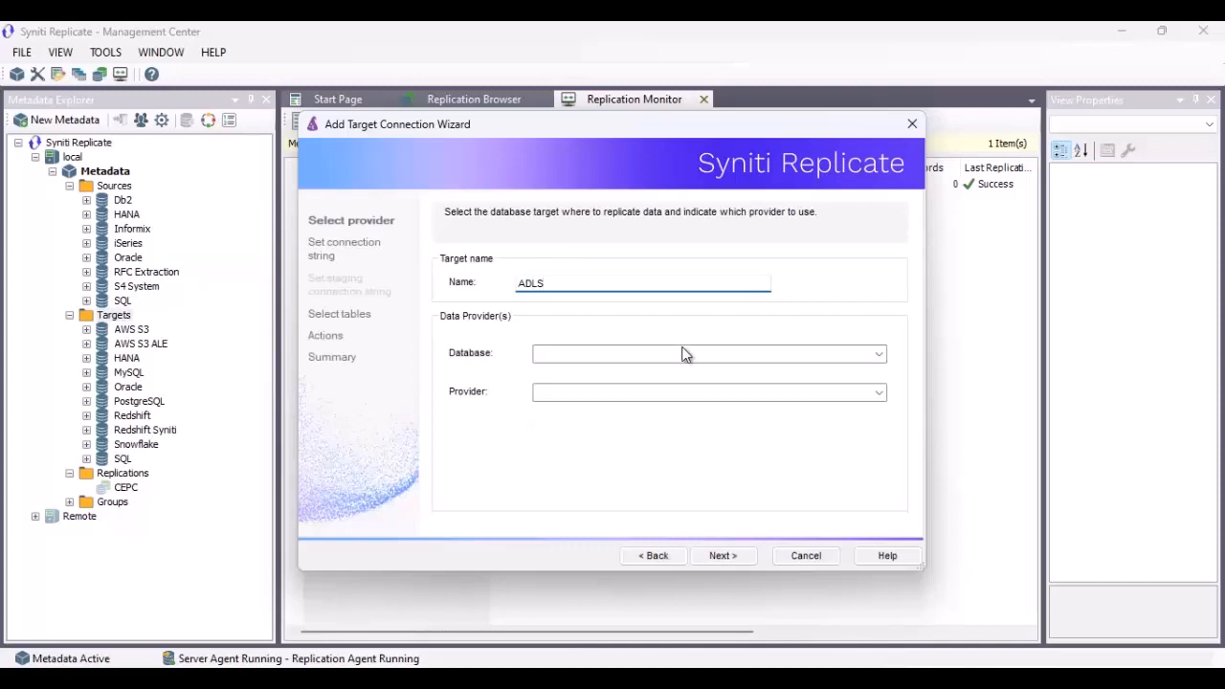
left_click(682, 354)
scroll(689, 335, "down", 5)
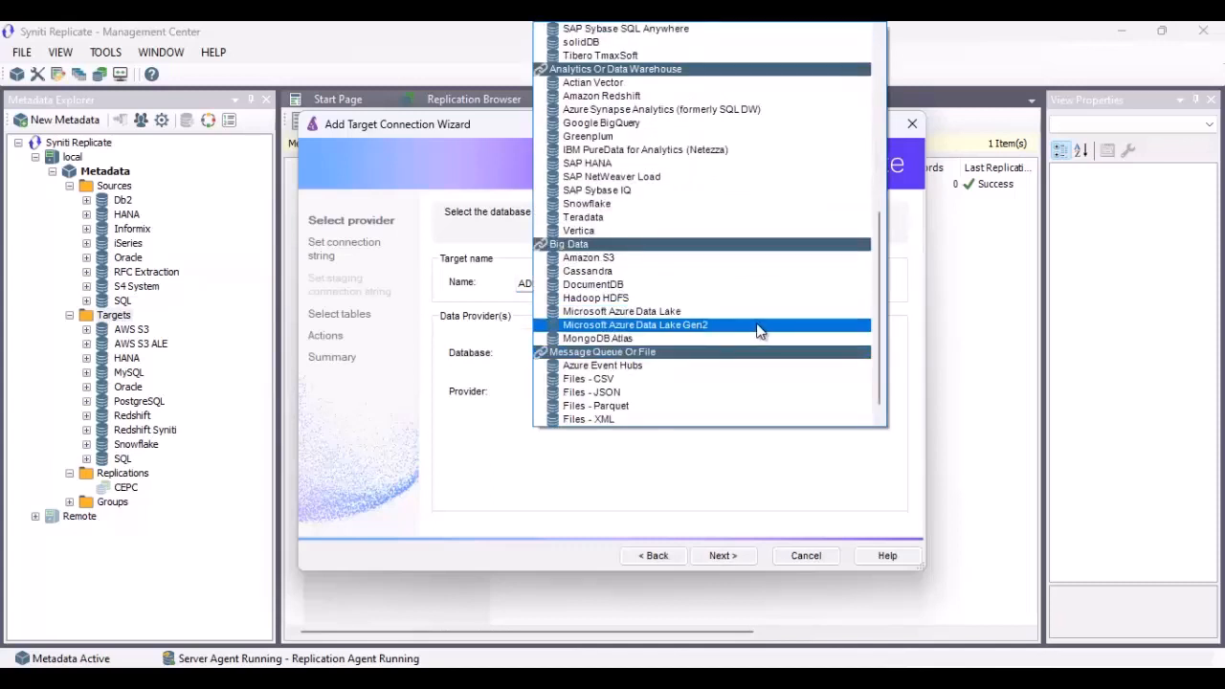
left_click(759, 326)
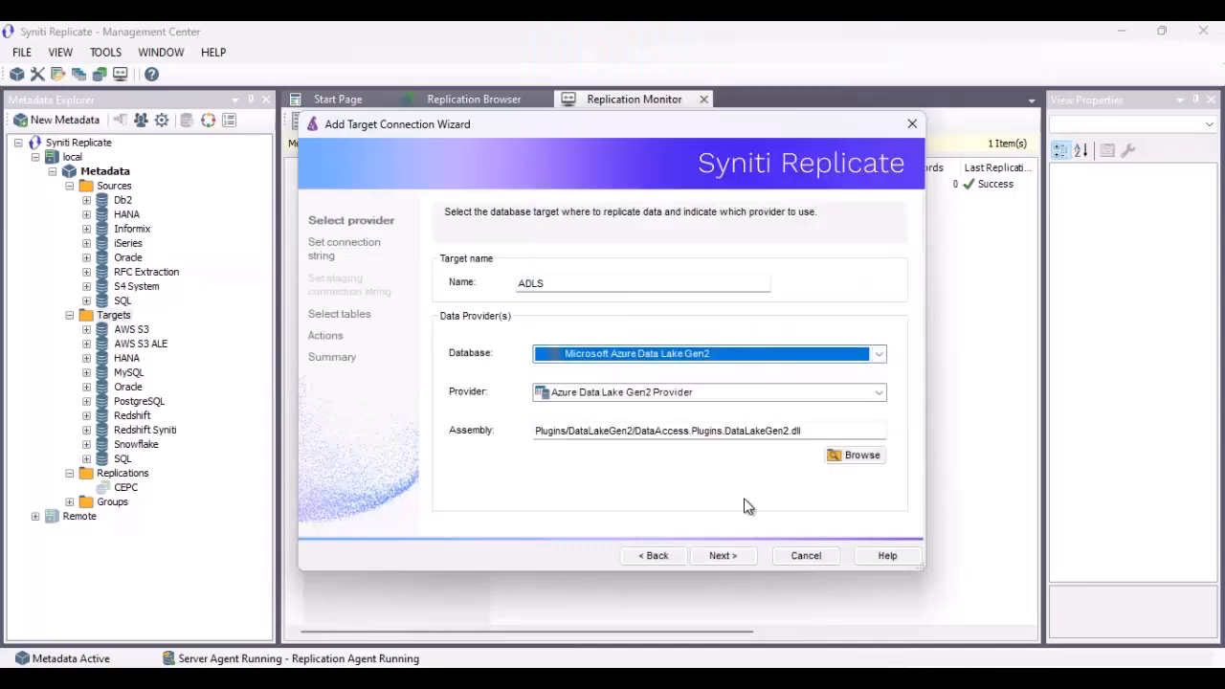
left_click(733, 556)
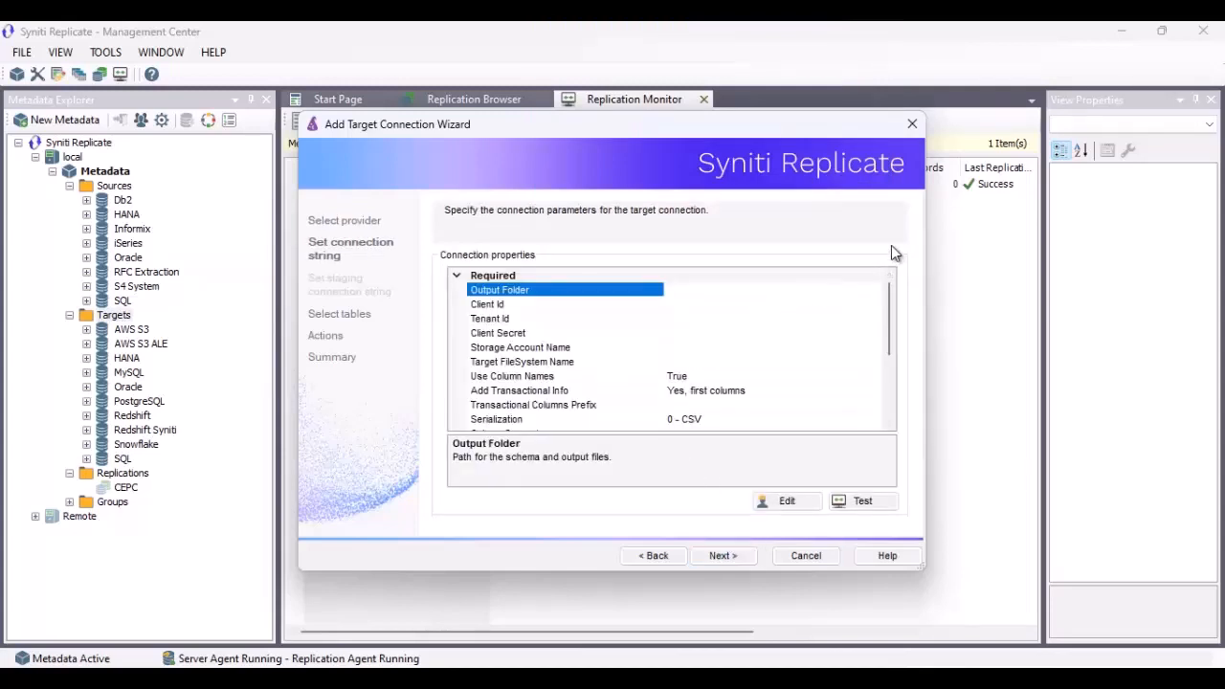
In File Explorer, go to the folder C:\tmp\DatalakeGen2 and copy its path.
key("super+e")
scroll(105, 522, "down", 1)
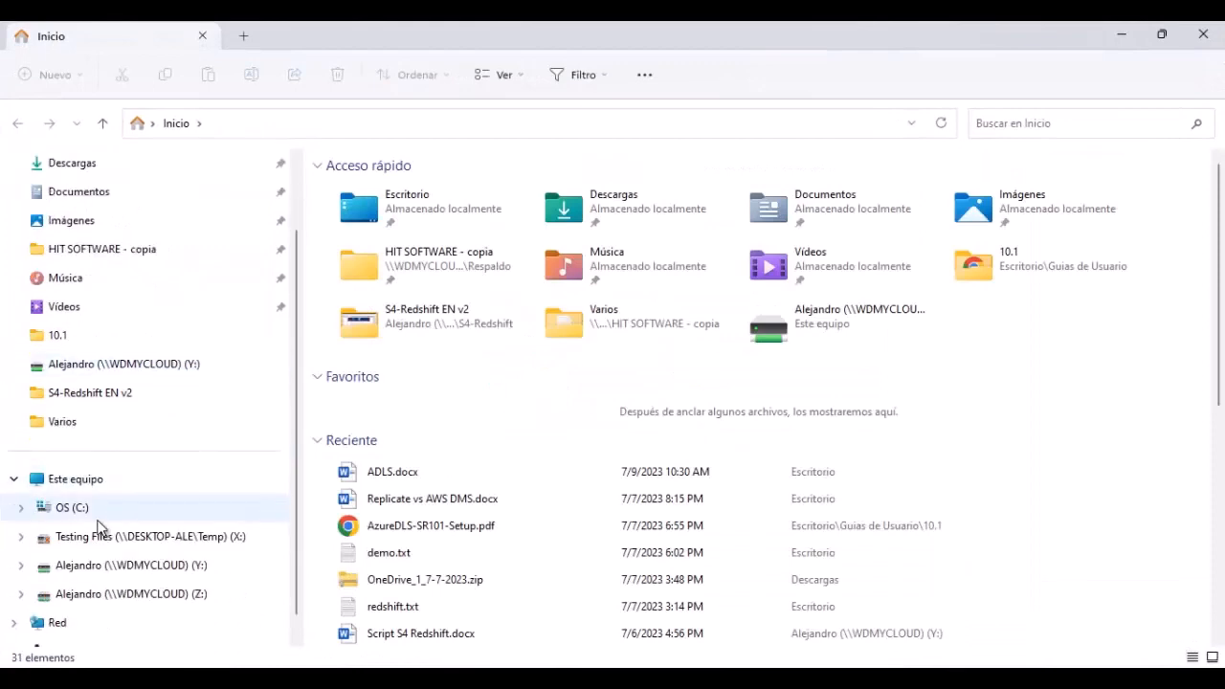
left_click(130, 515)
scroll(392, 414, "down", 4)
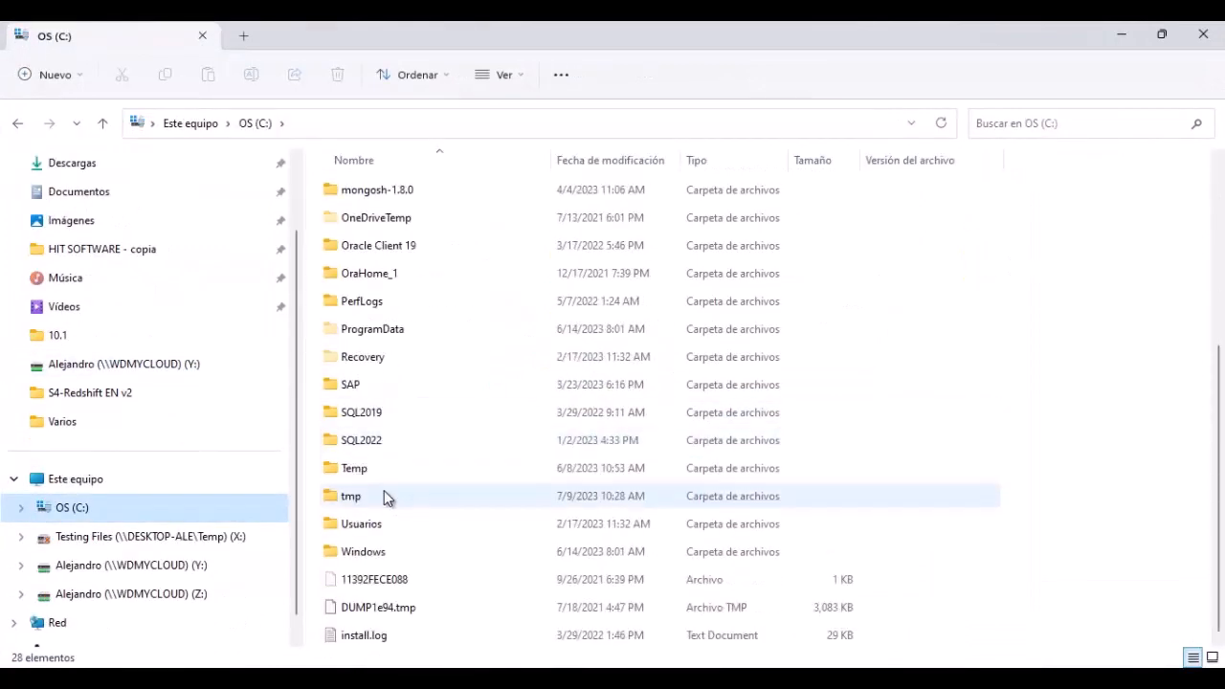
double_click(382, 501)
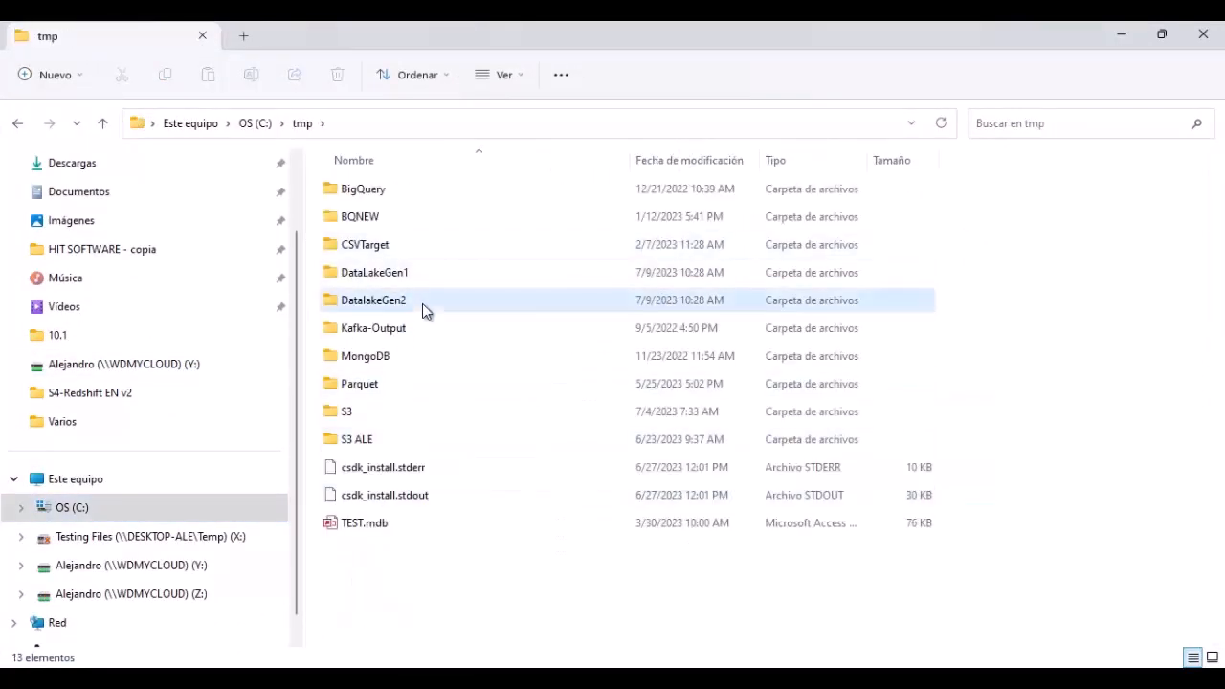
double_click(422, 302)
left_click(437, 129)
key("ctrl+c")
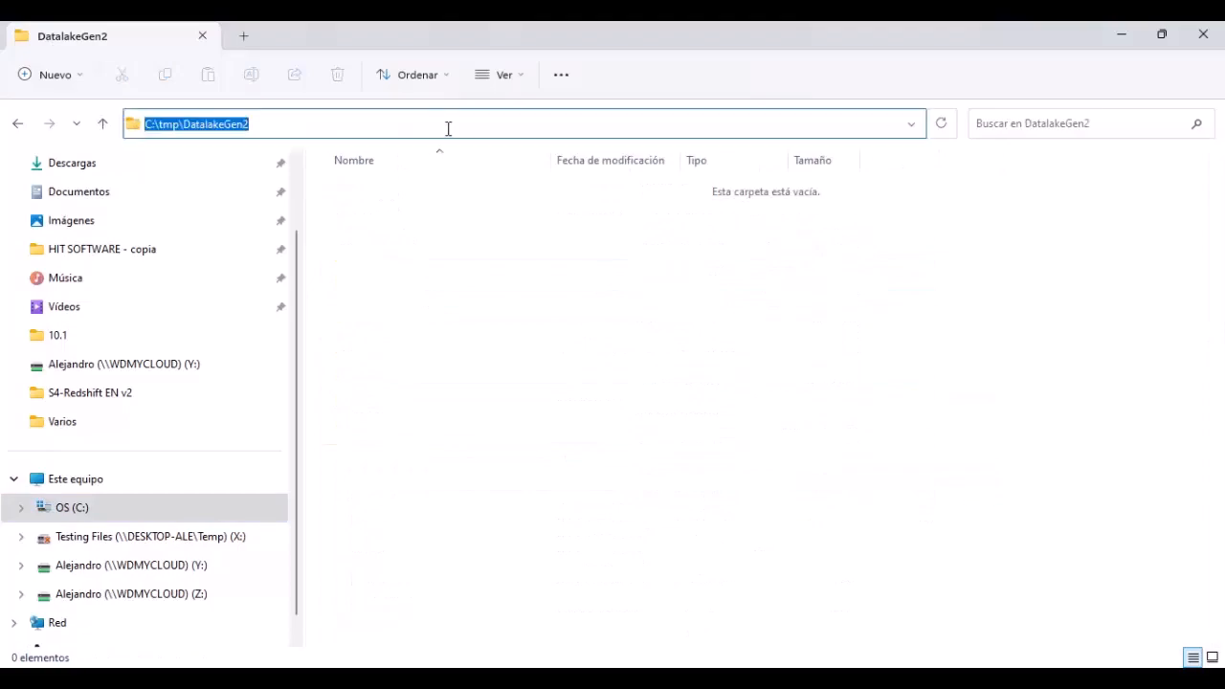
Paste C:\tmp\DatalakeGen2 as the output folder and fill in the client ID, tenant ID, client secret, storage account adlsg2storageale and target file system demo.
key("alt+Tab")
left_click(681, 290)
key("ctrl+v")
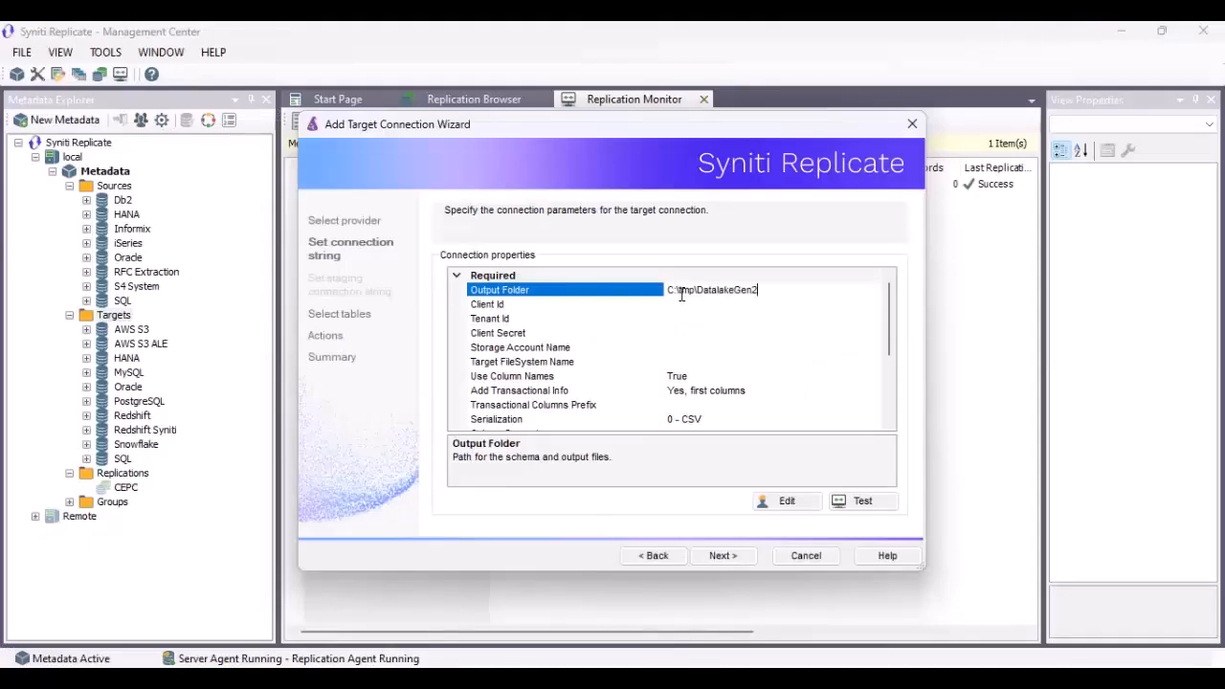
left_click(763, 304)
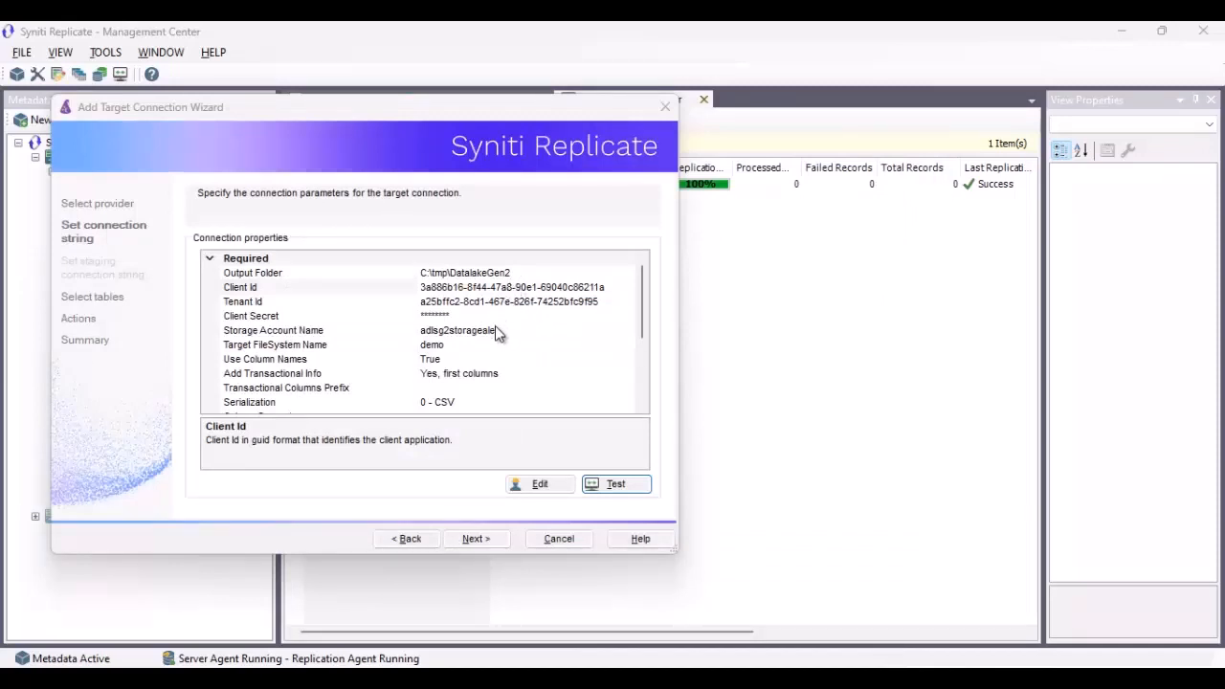
Check the target file system name against the containers of adlsg2storageale in the Azure portal, and test the target connection.
left_click(277, 346)
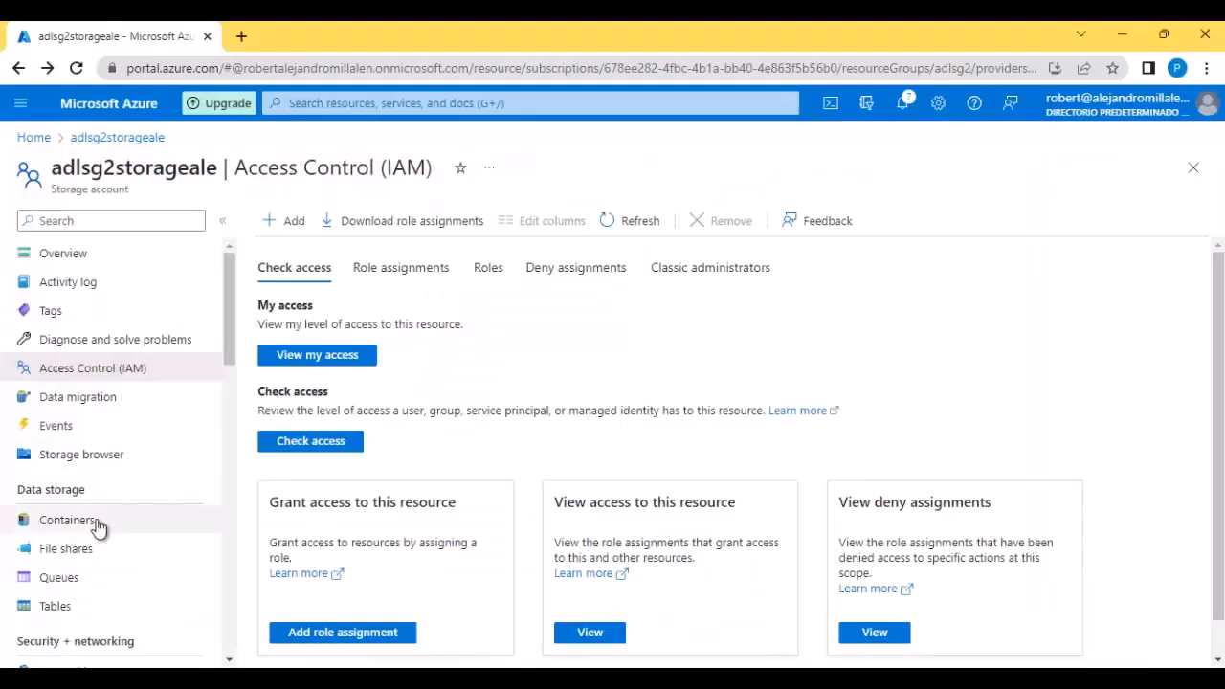
left_click(95, 523)
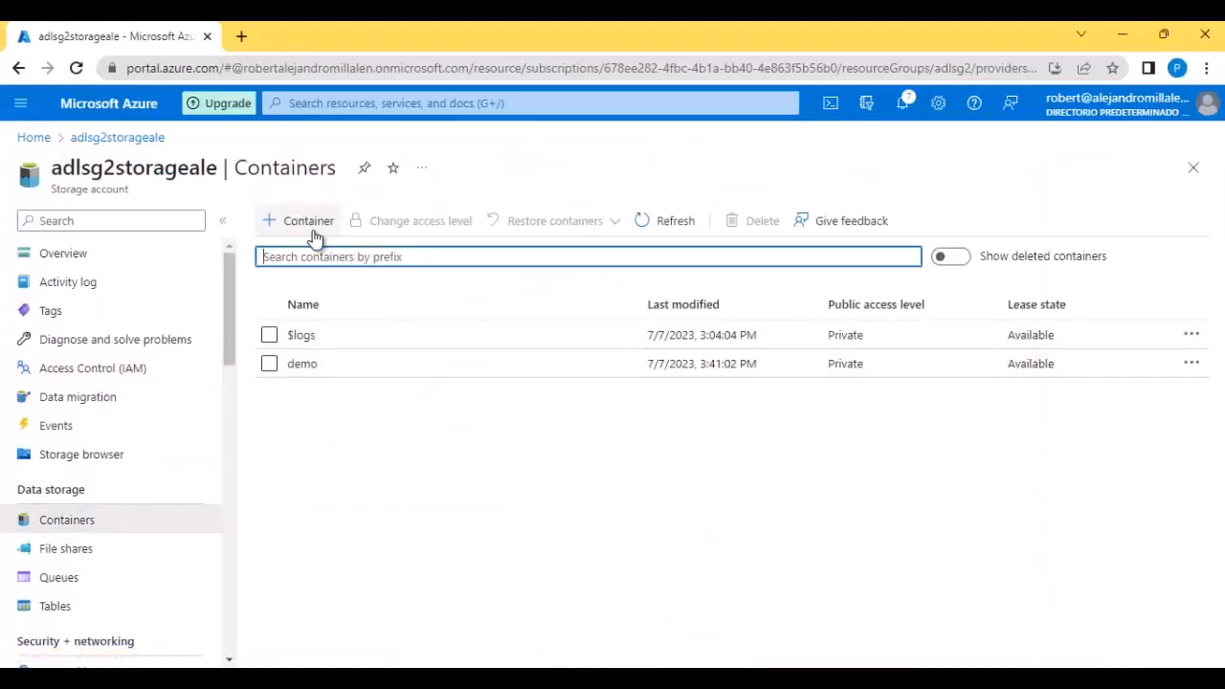
left_click(1122, 33)
left_click(608, 483)
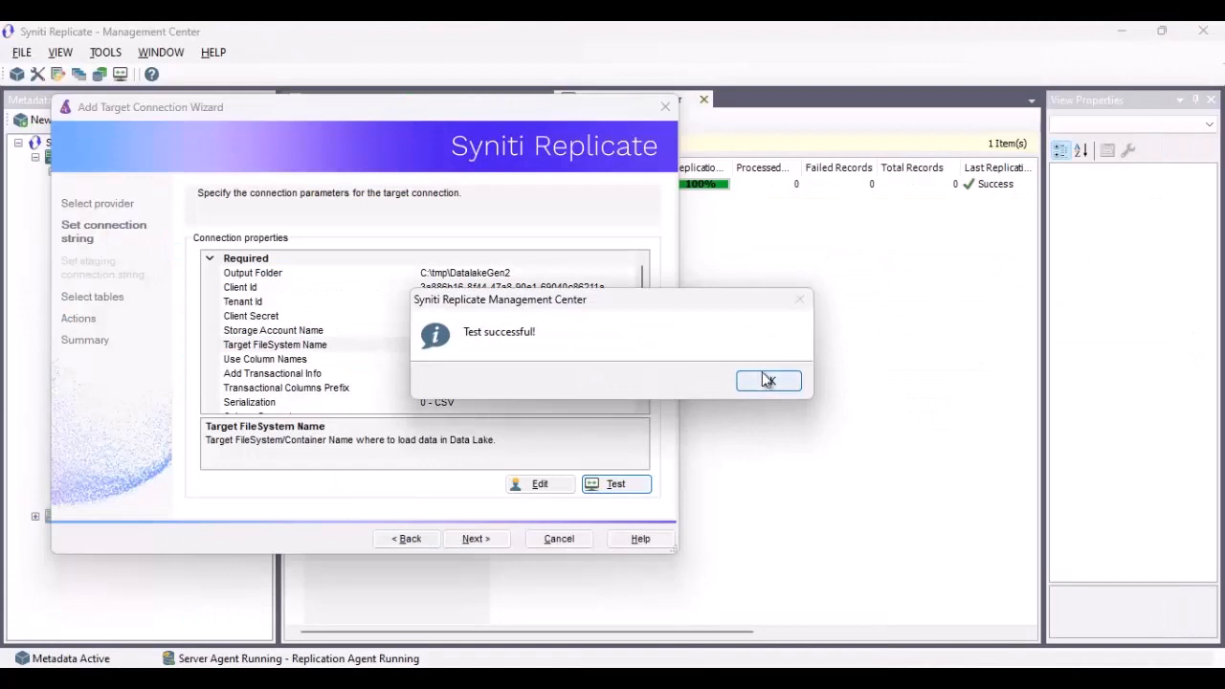
left_click(766, 381)
Review the column names and transactional info options of the connection, and set the serialization to 1 - PARQUET.
left_click_drag(641, 302, 641, 320)
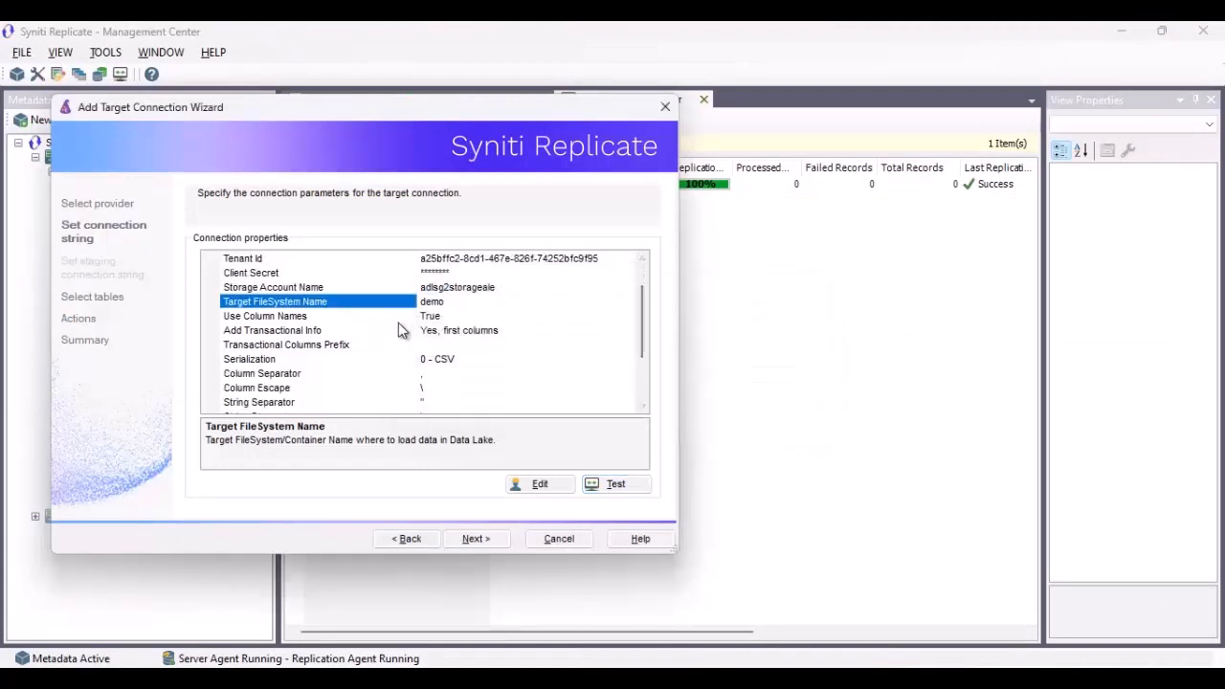
left_click(412, 321)
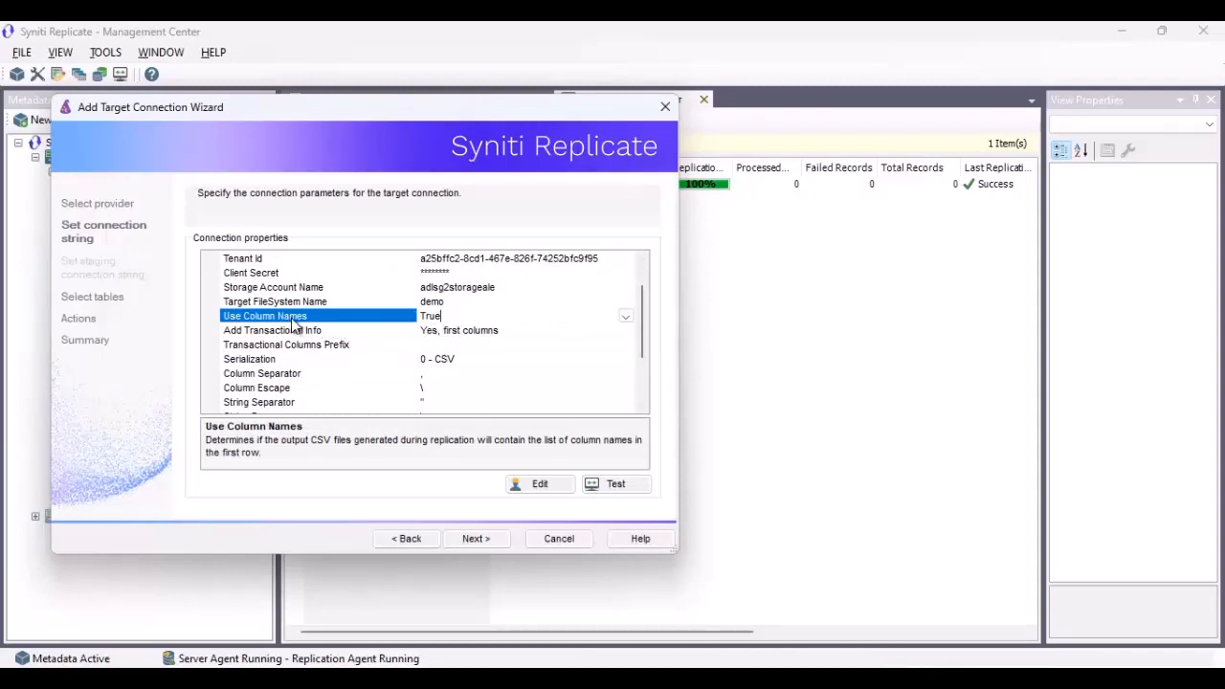
left_click(384, 331)
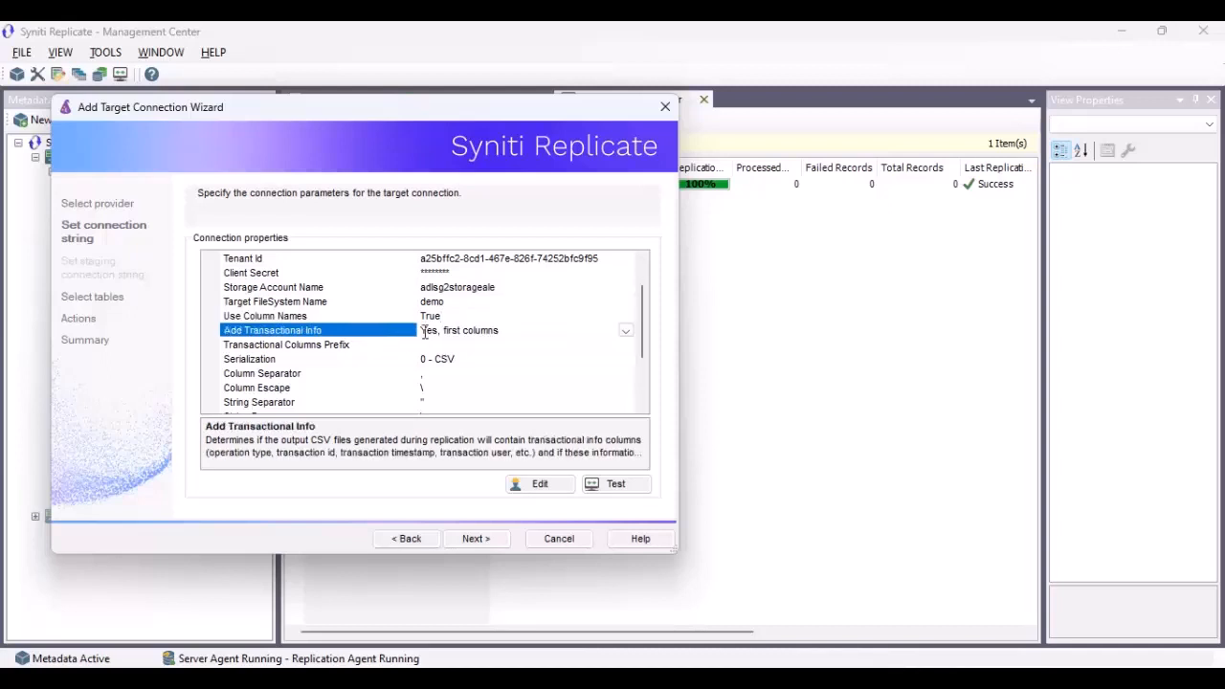
left_click(626, 330)
left_click(626, 330)
left_click(533, 360)
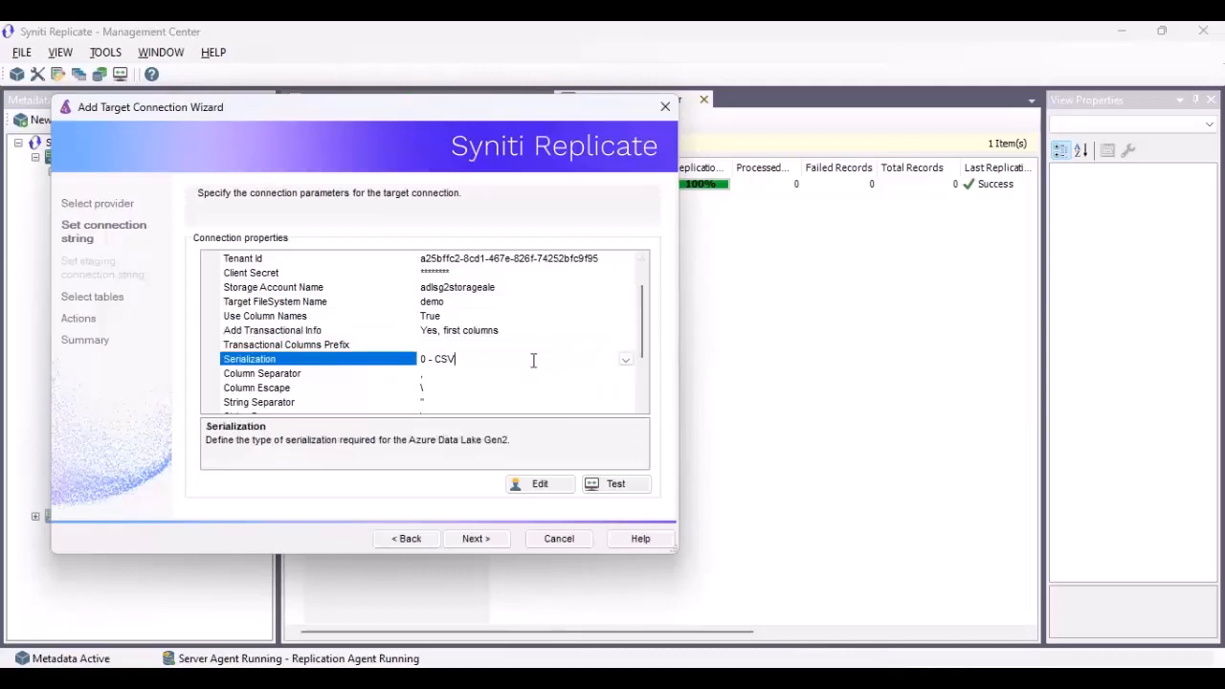
left_click(625, 360)
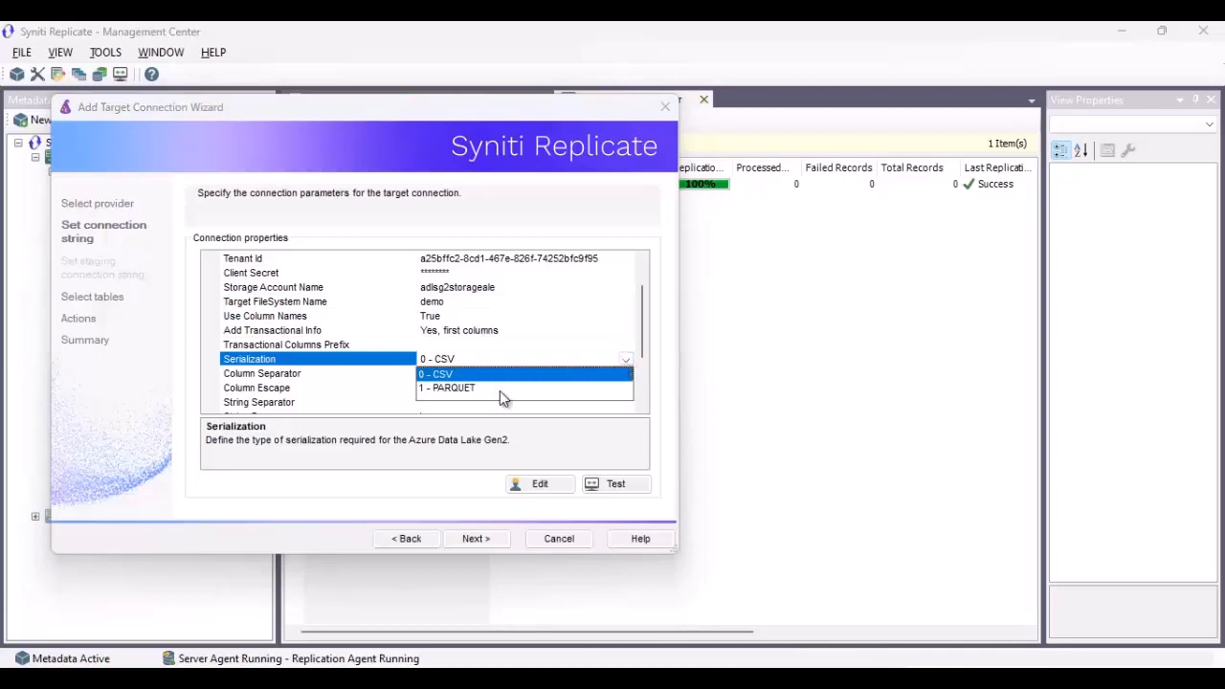
left_click(481, 387)
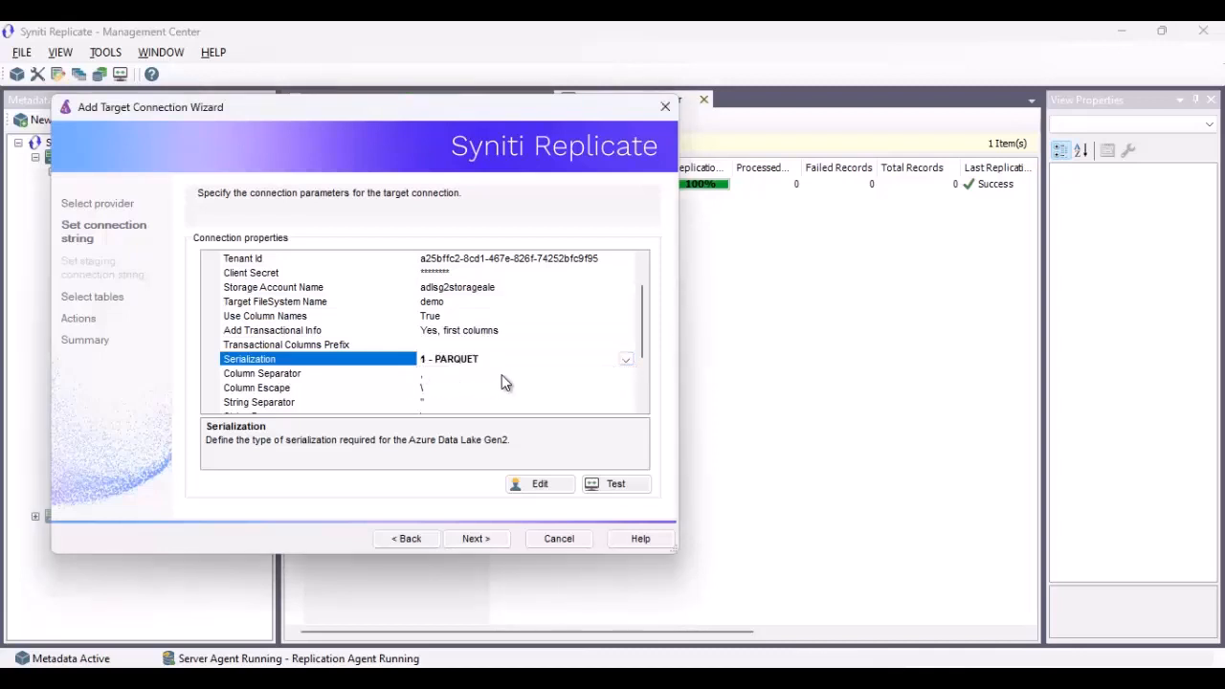
Set the Parquet compression to 1 - Gzip and review the Use One File Per Group option.
left_click_drag(642, 317, 638, 345)
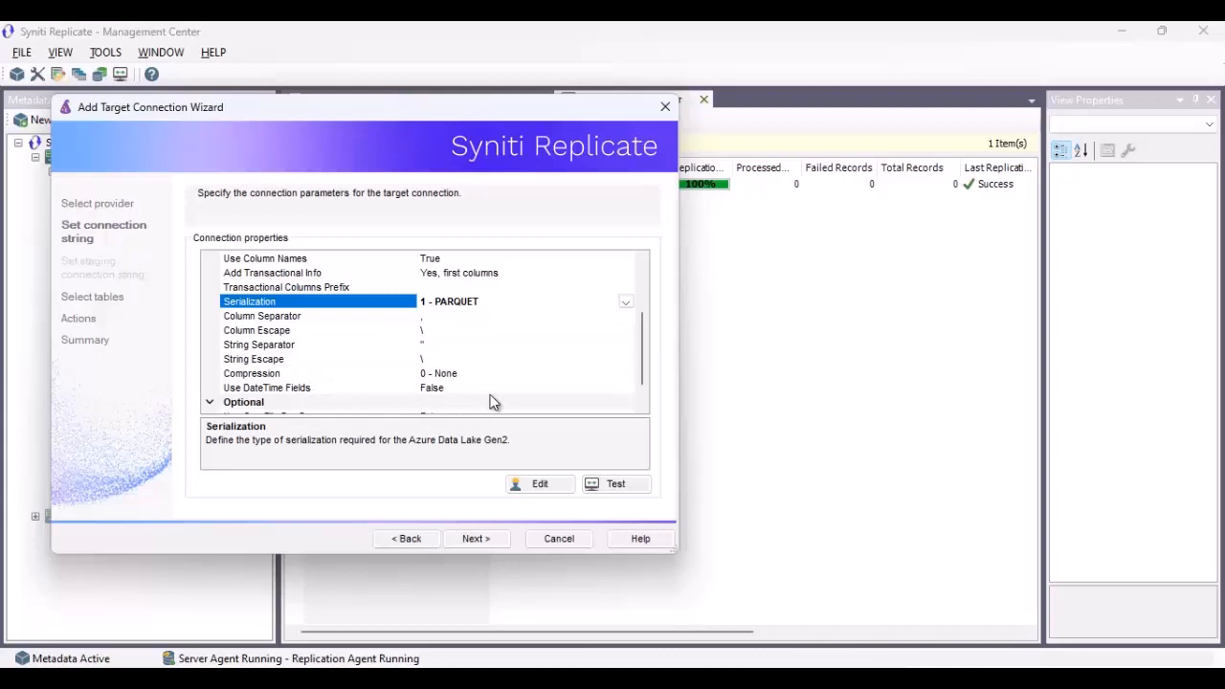
left_click(626, 370)
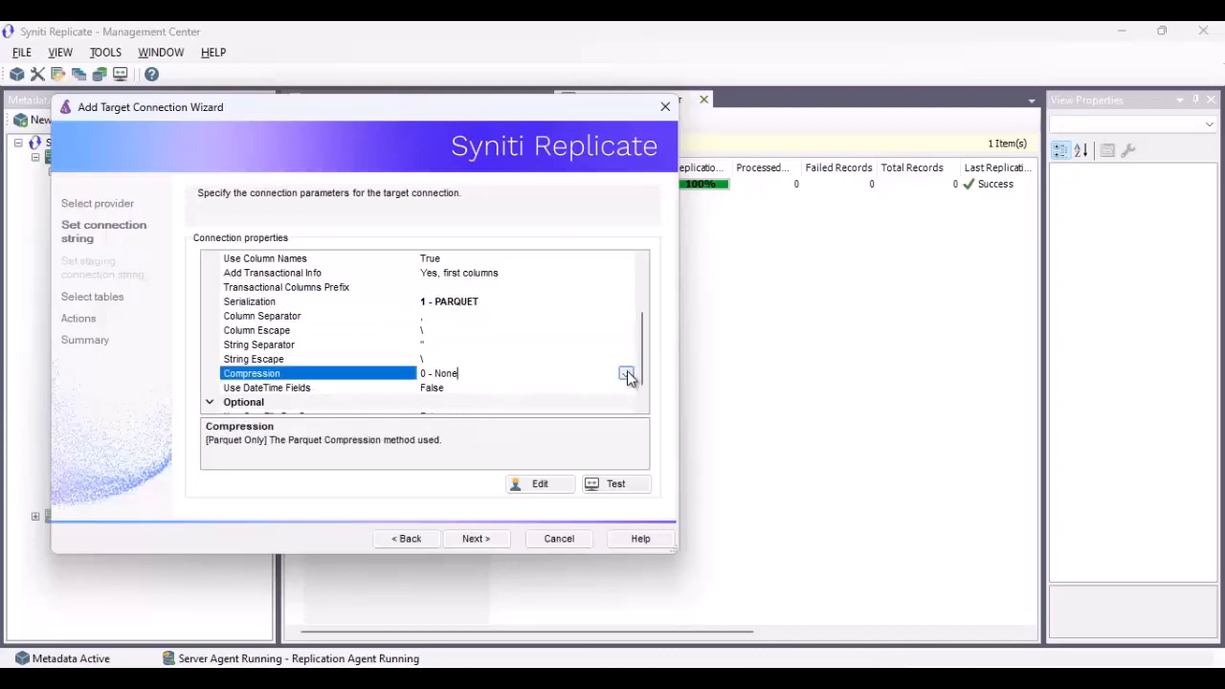
left_click(627, 372)
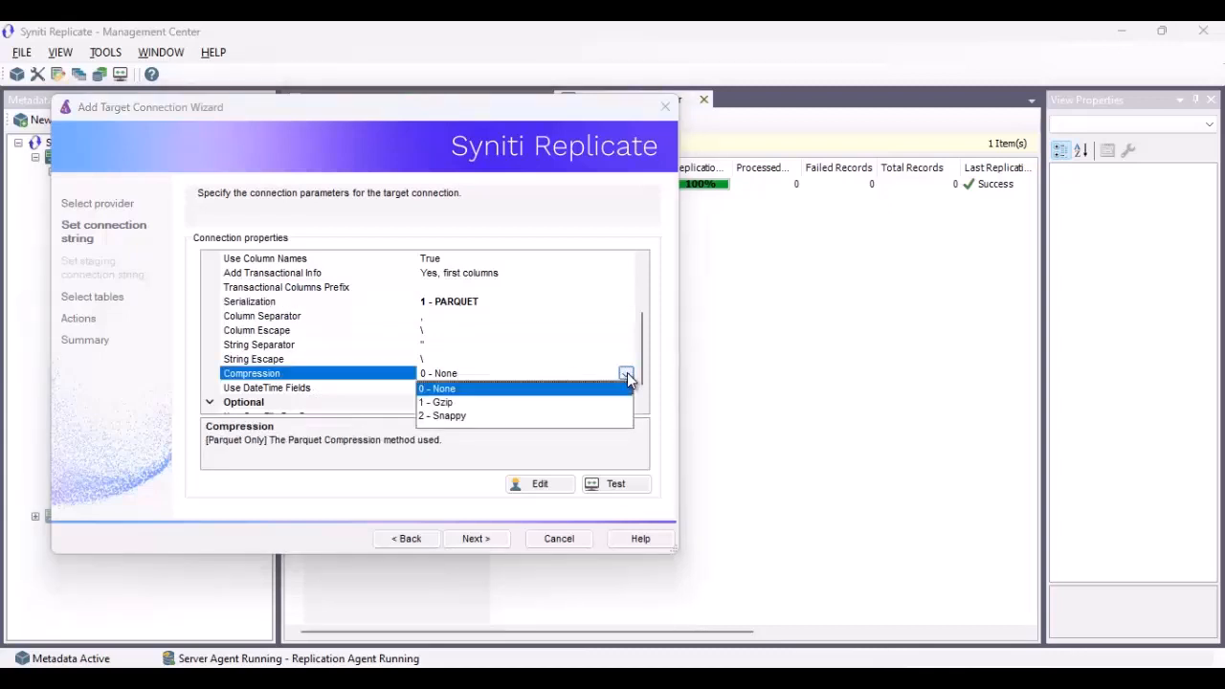
left_click(660, 356)
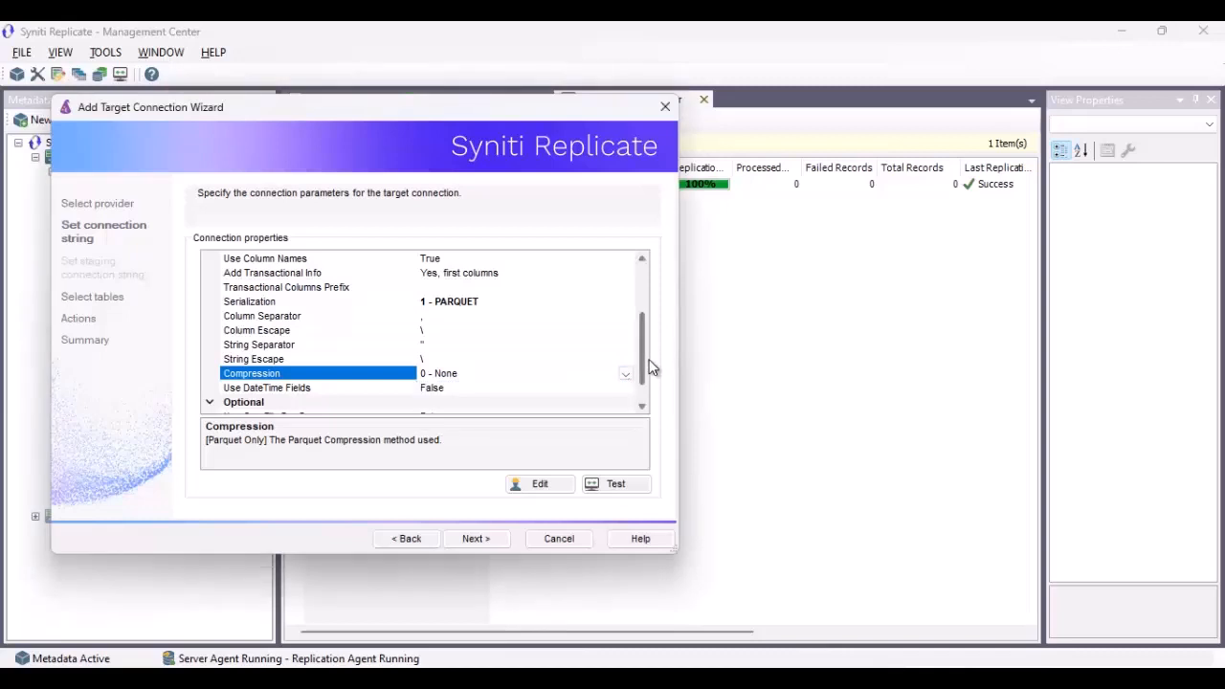
scroll(648, 364, "down", 2)
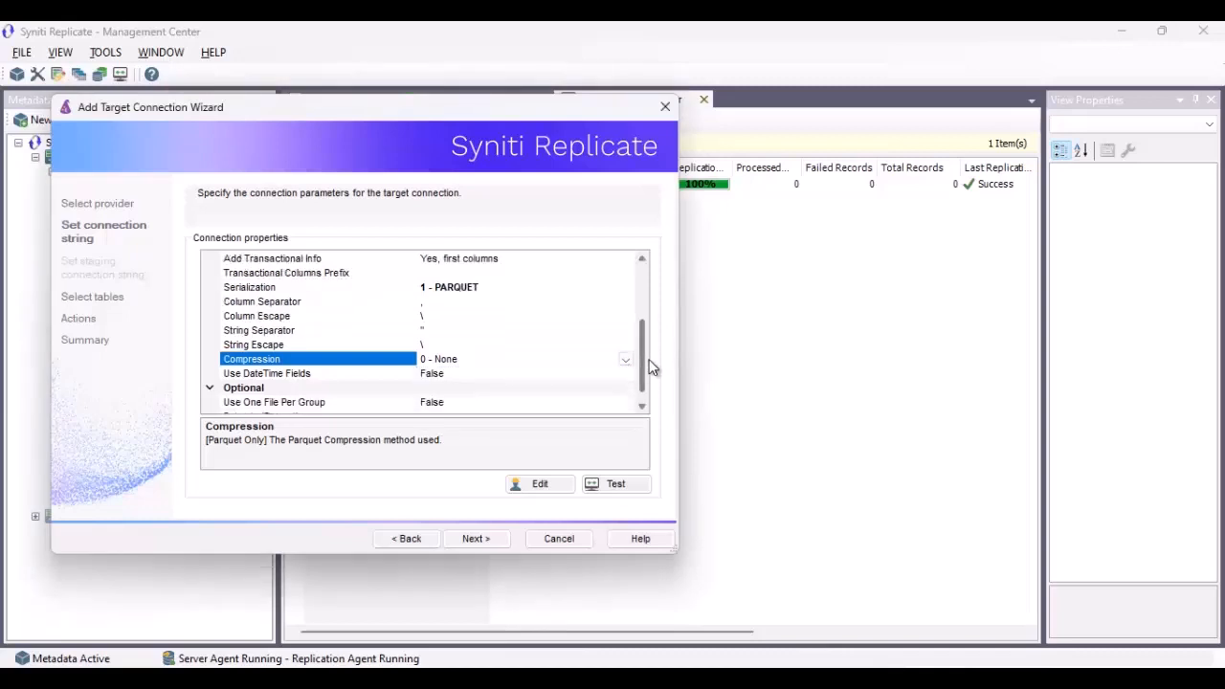
left_click(580, 387)
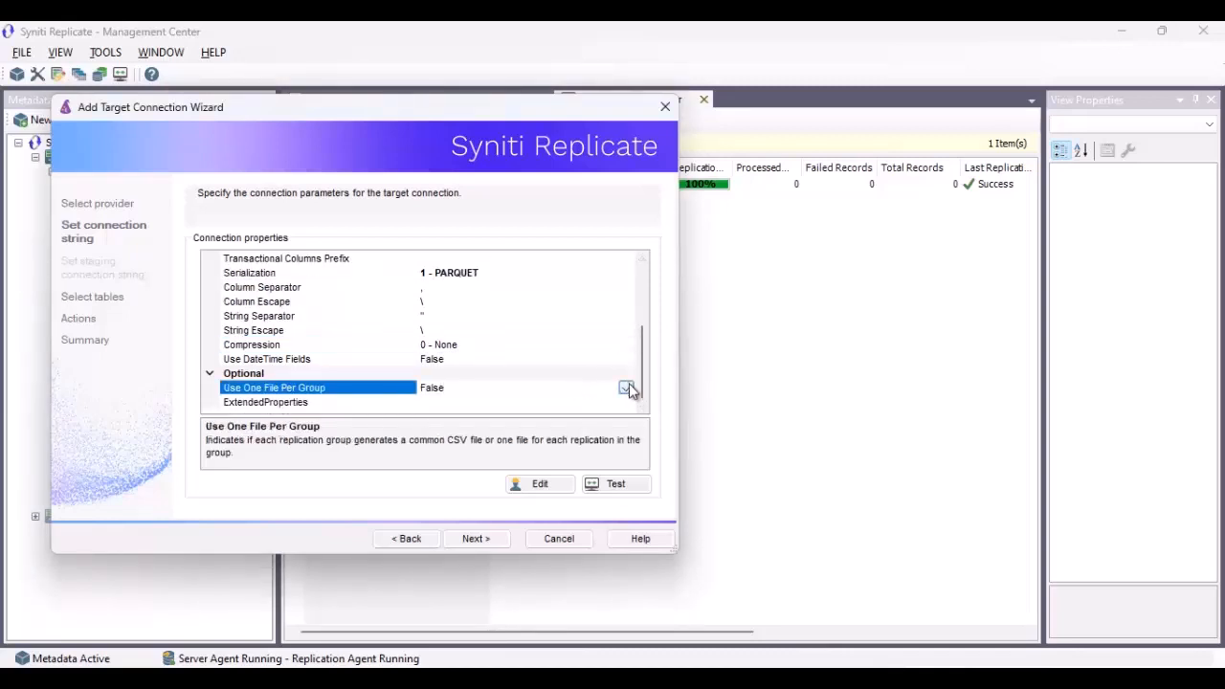
left_click(627, 388)
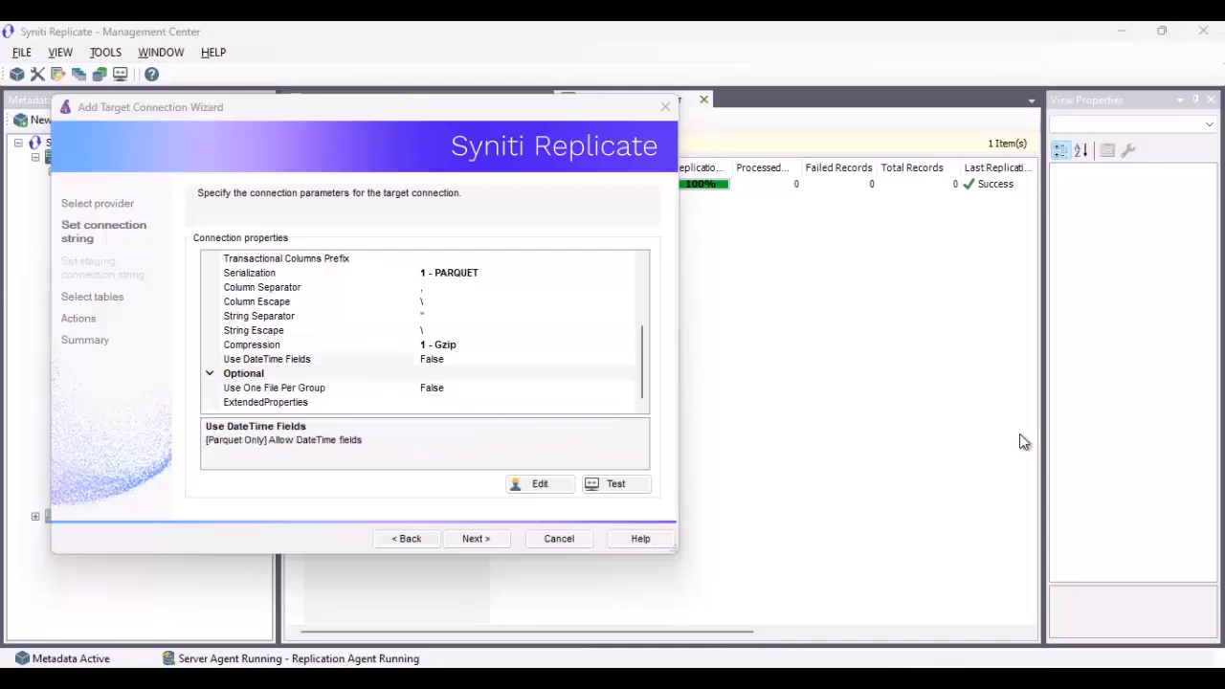
Complete the remaining wizard pages without selecting any tables to create the ADLS target connection.
left_click(475, 539)
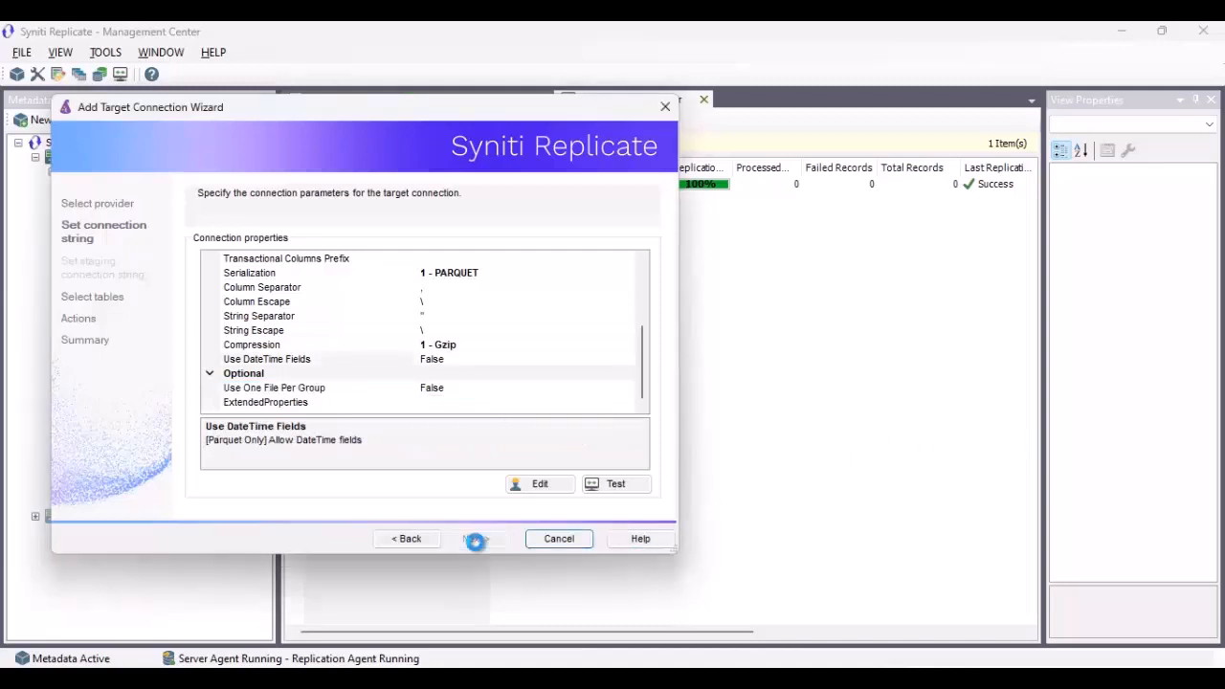
left_click(476, 539)
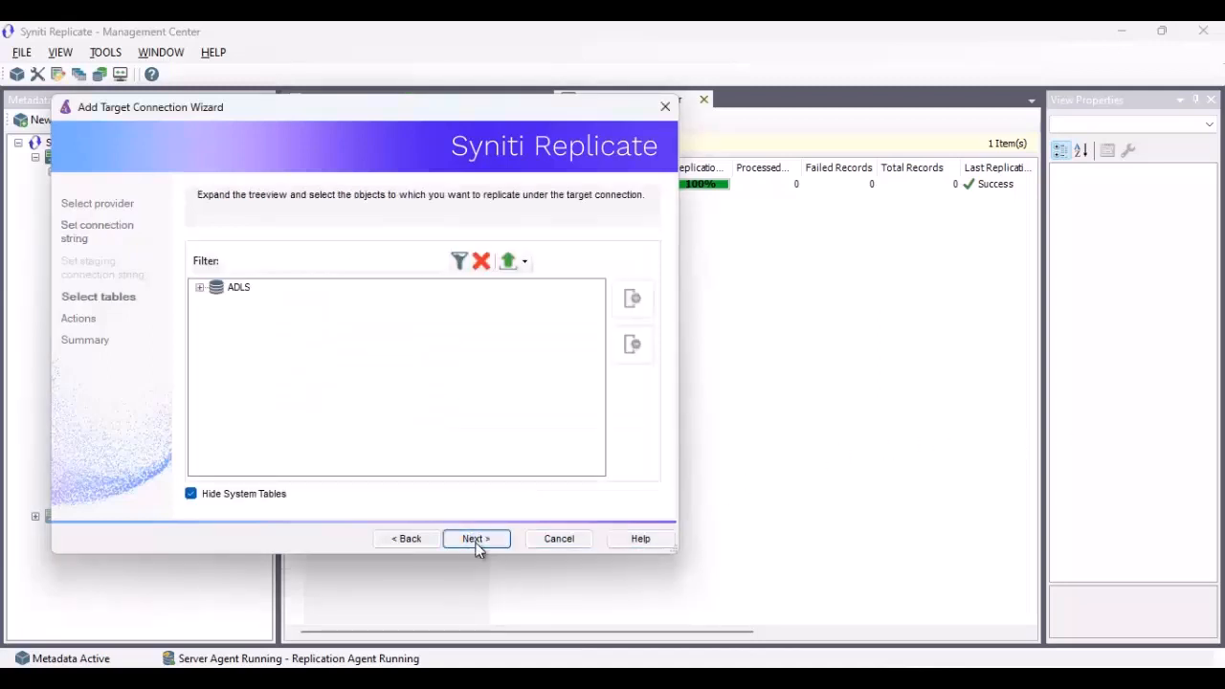
left_click(476, 539)
left_click(476, 540)
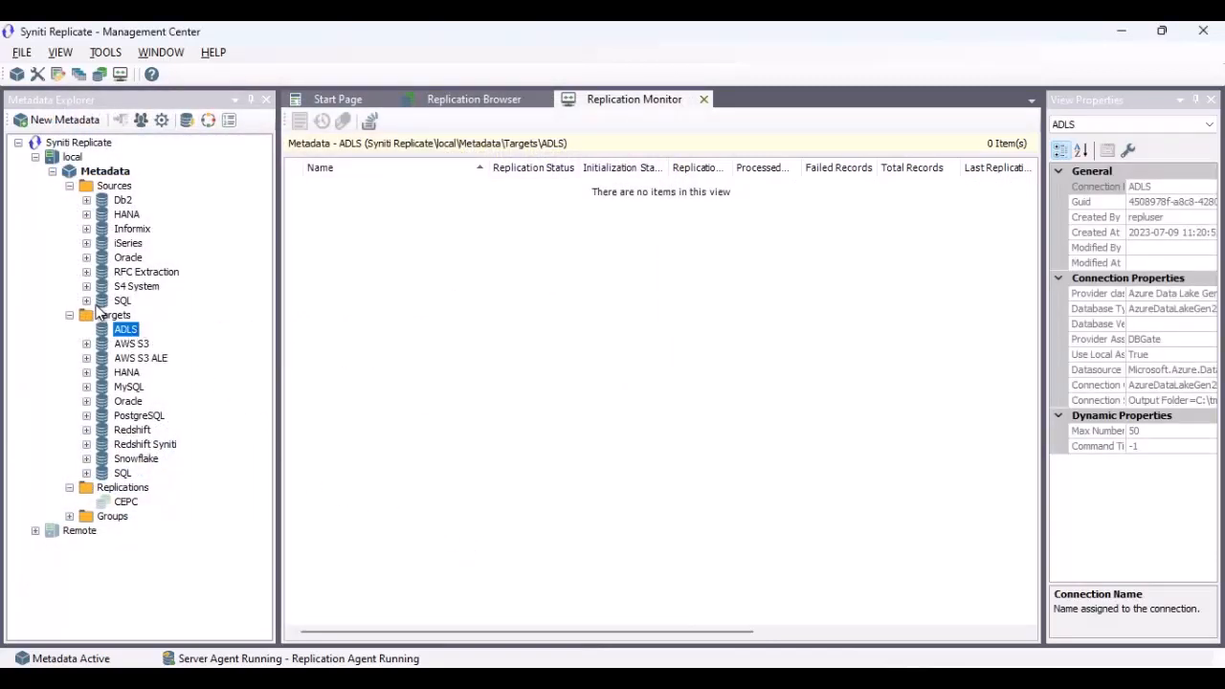
Begin creating a target table in the ADLS connection from the Demo.dbo.CUSTOMERS table of the SQL source.
left_click(87, 301)
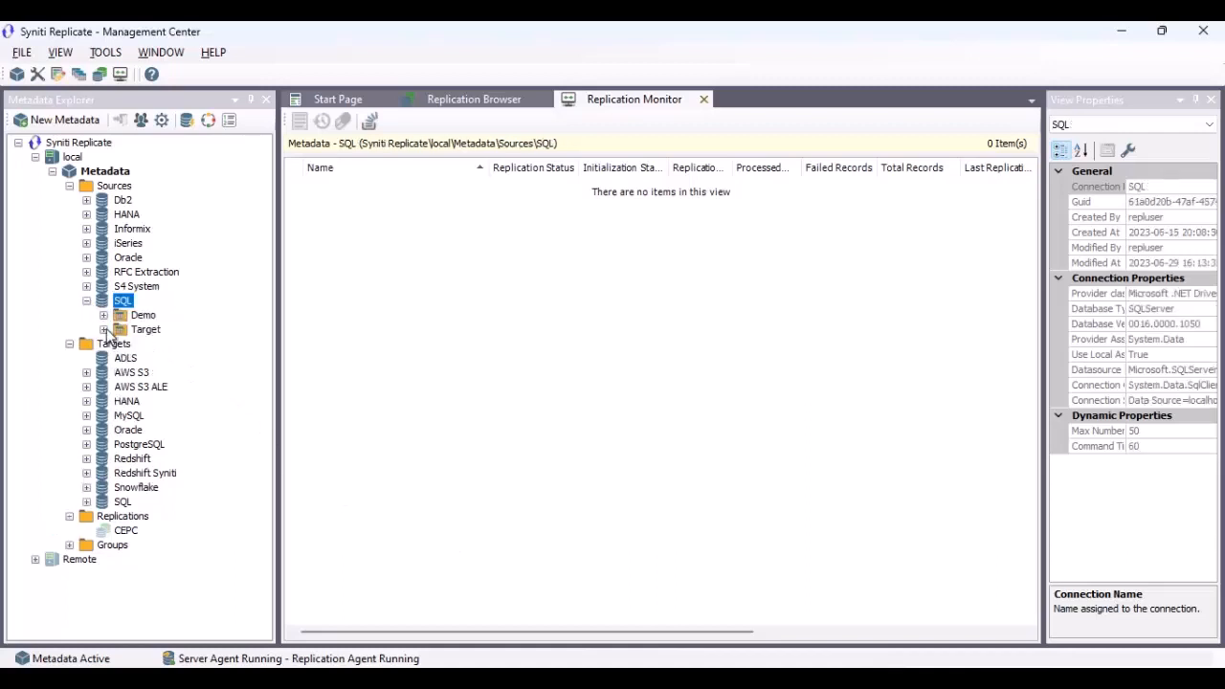
left_click(103, 315)
left_click(120, 329)
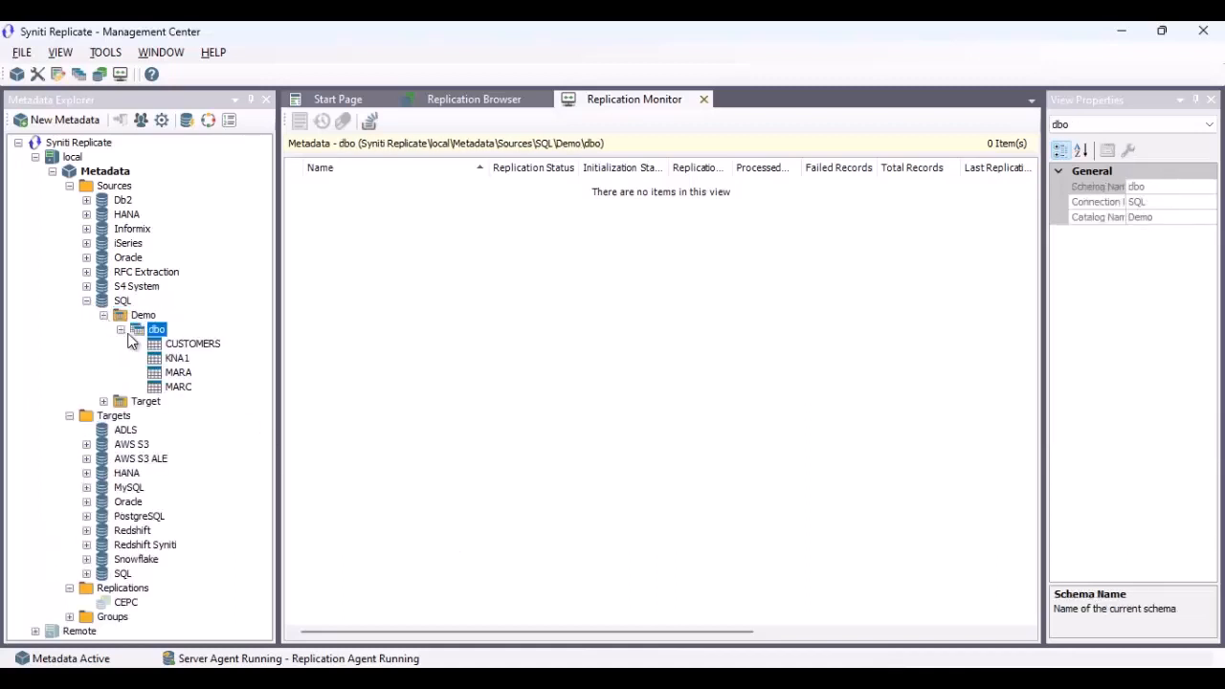
left_click_drag(201, 347, 126, 431)
left_click(727, 556)
left_click(736, 558)
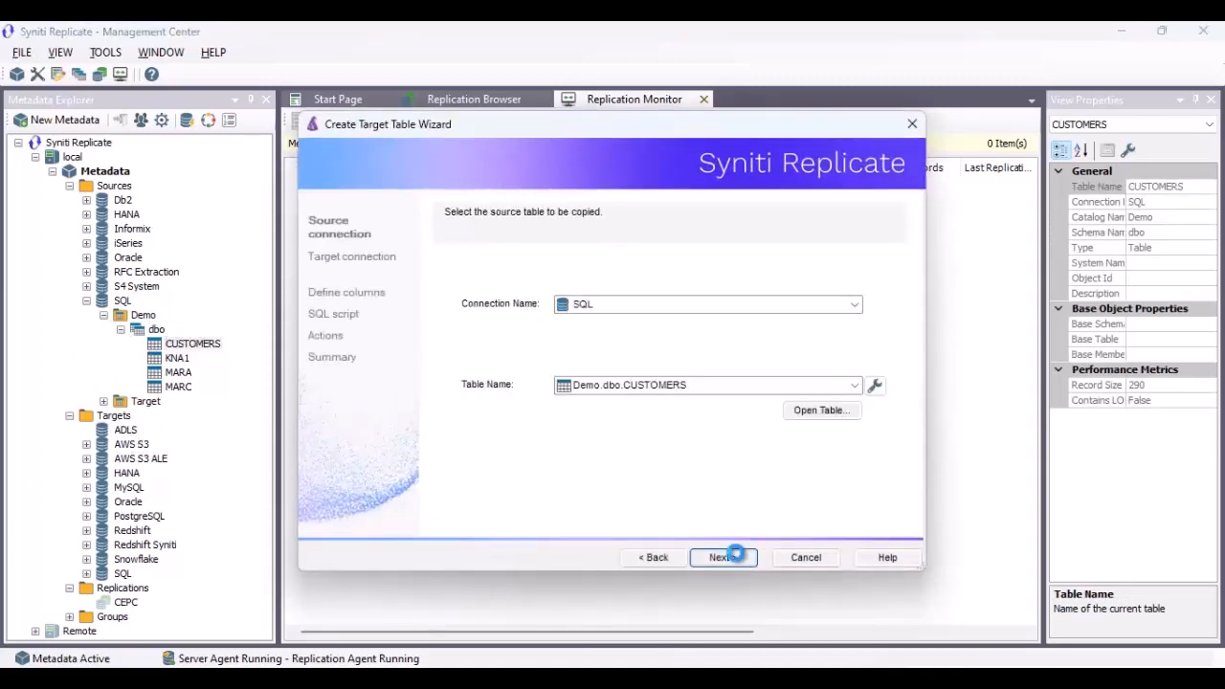
left_click(736, 558)
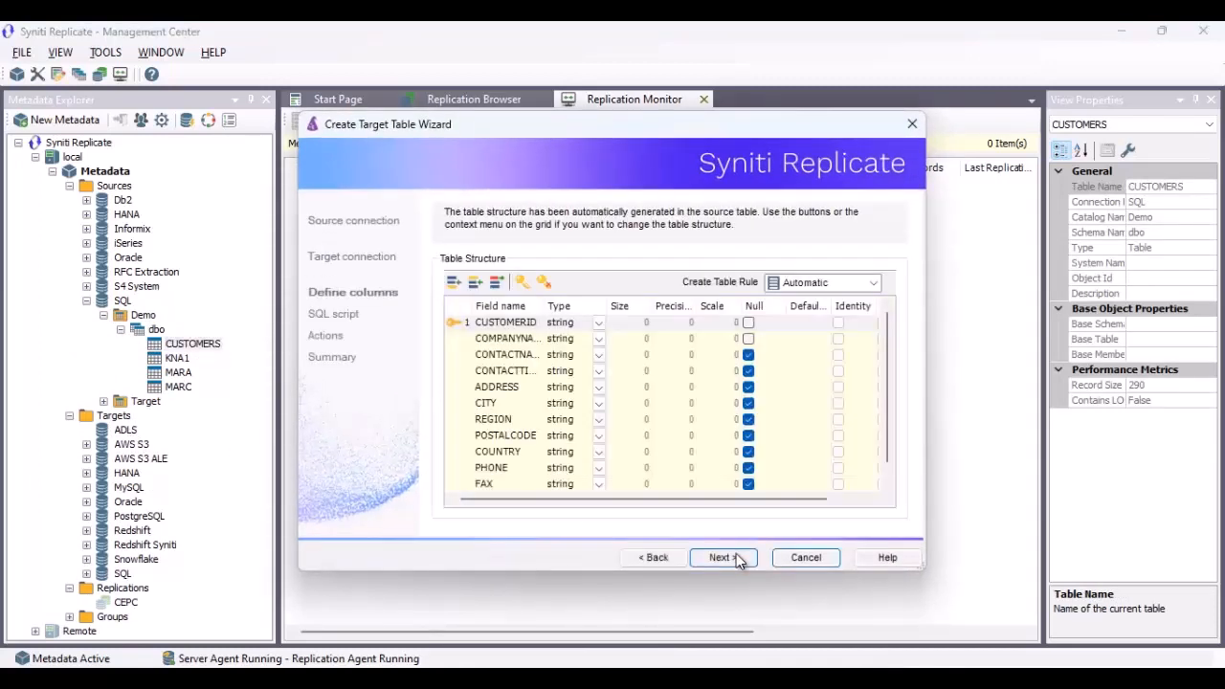
Keep the automatically generated column structure and default wizard settings, and create the CUSTOMERS target table.
left_click(735, 557)
left_click(736, 557)
left_click(736, 557)
left_click(736, 555)
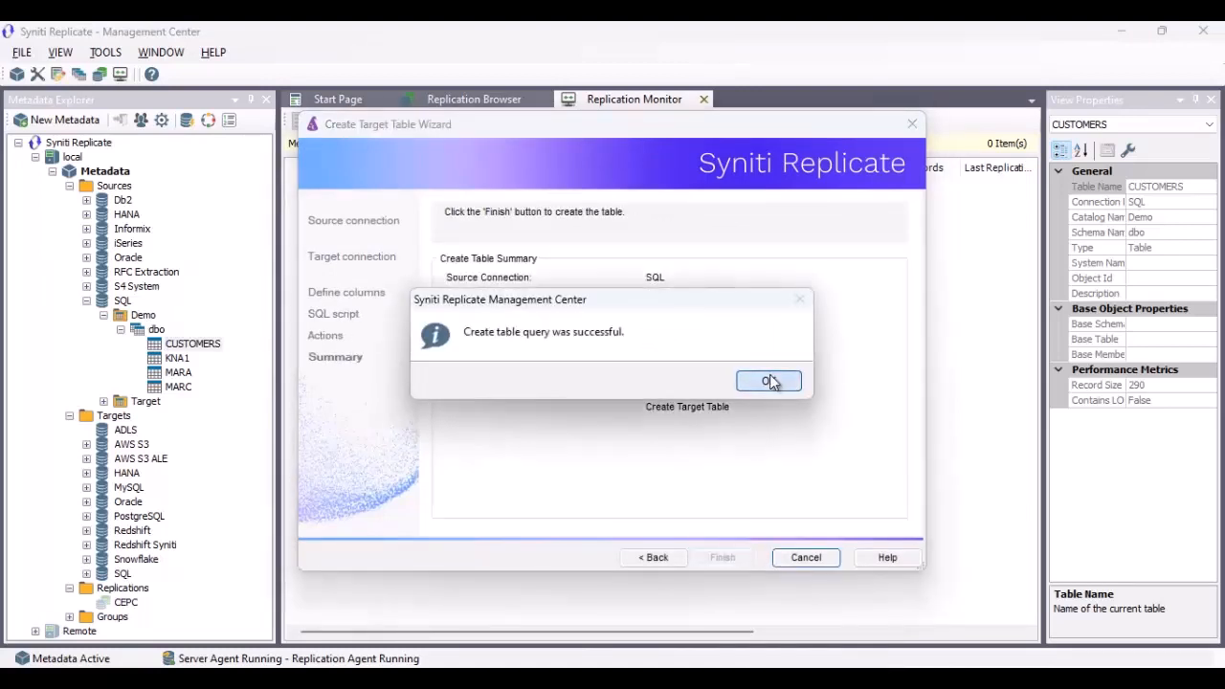
left_click(770, 381)
left_click(696, 379)
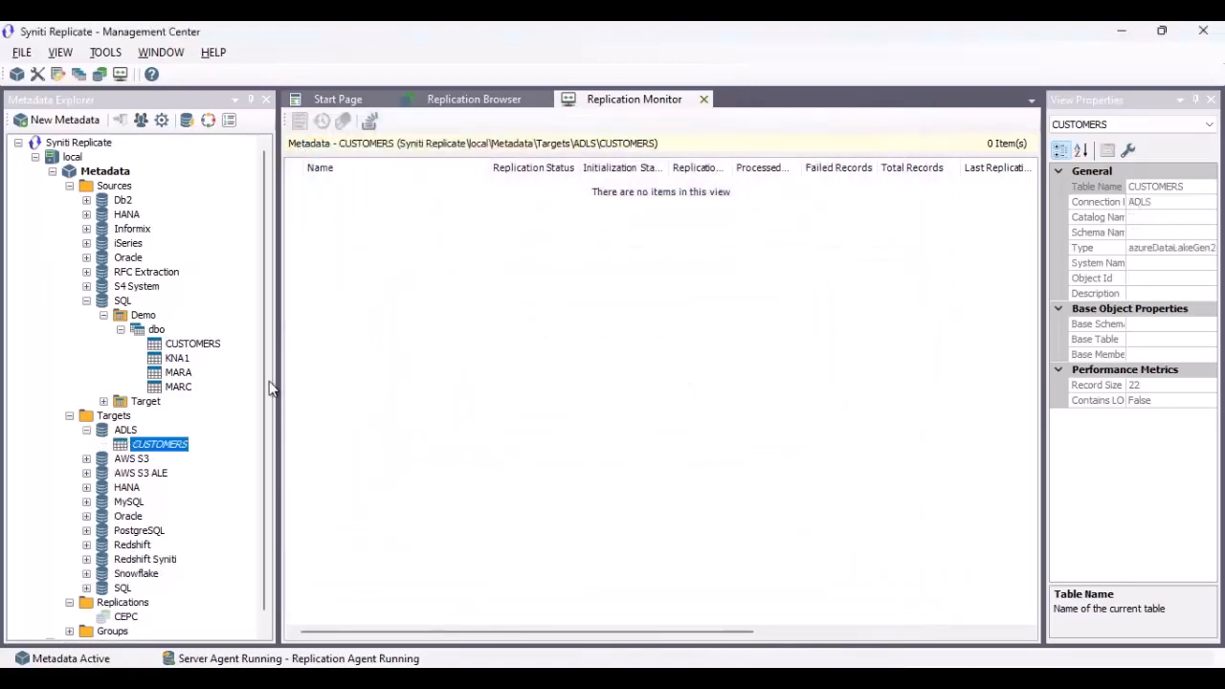
Start a CUSTOMERS replication from the SQL source table to the ADLS target, using Continuous Mirroring as the replication type.
left_click_drag(192, 301, 187, 412)
left_click(723, 555)
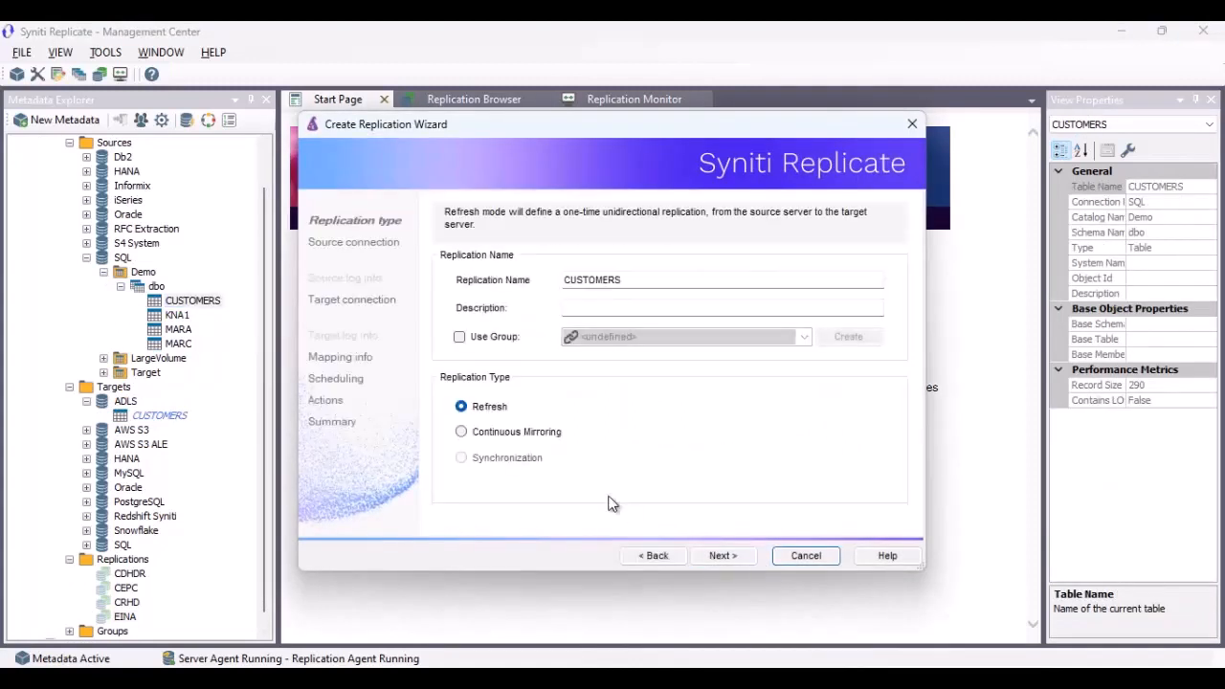
left_click(544, 432)
left_click(733, 555)
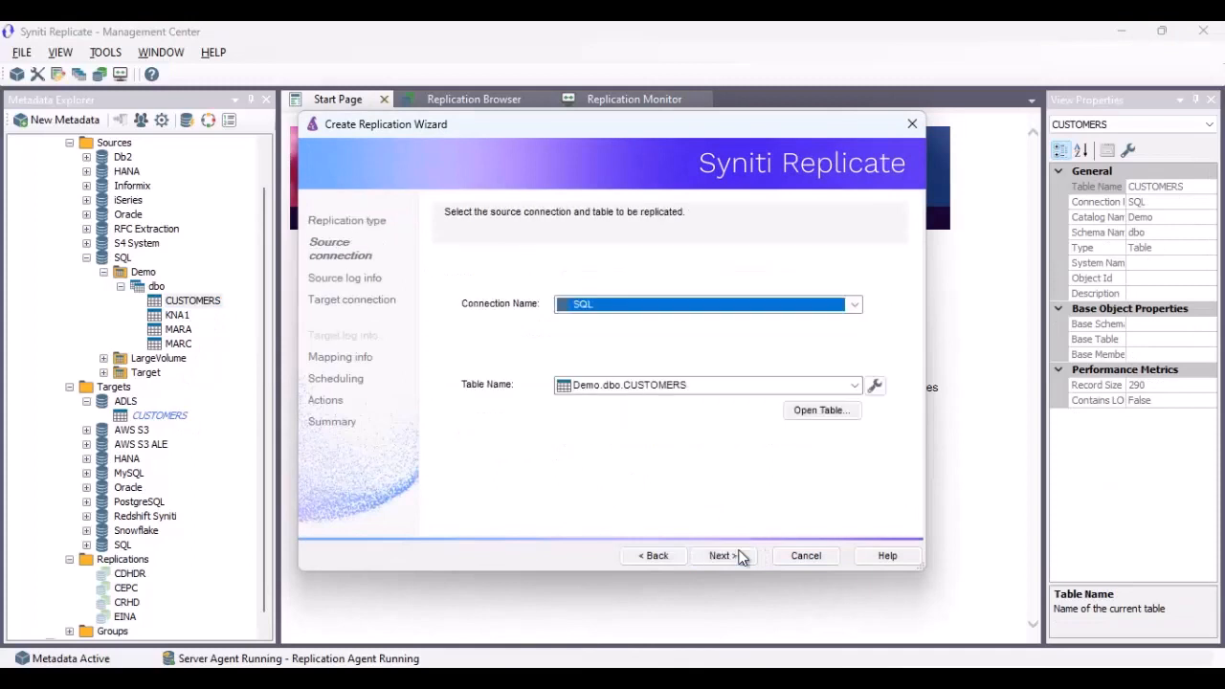
Accept the source connection, log, target, mapping and scheduling defaults, and finish creating the CUSTOMERS replication.
left_click(740, 555)
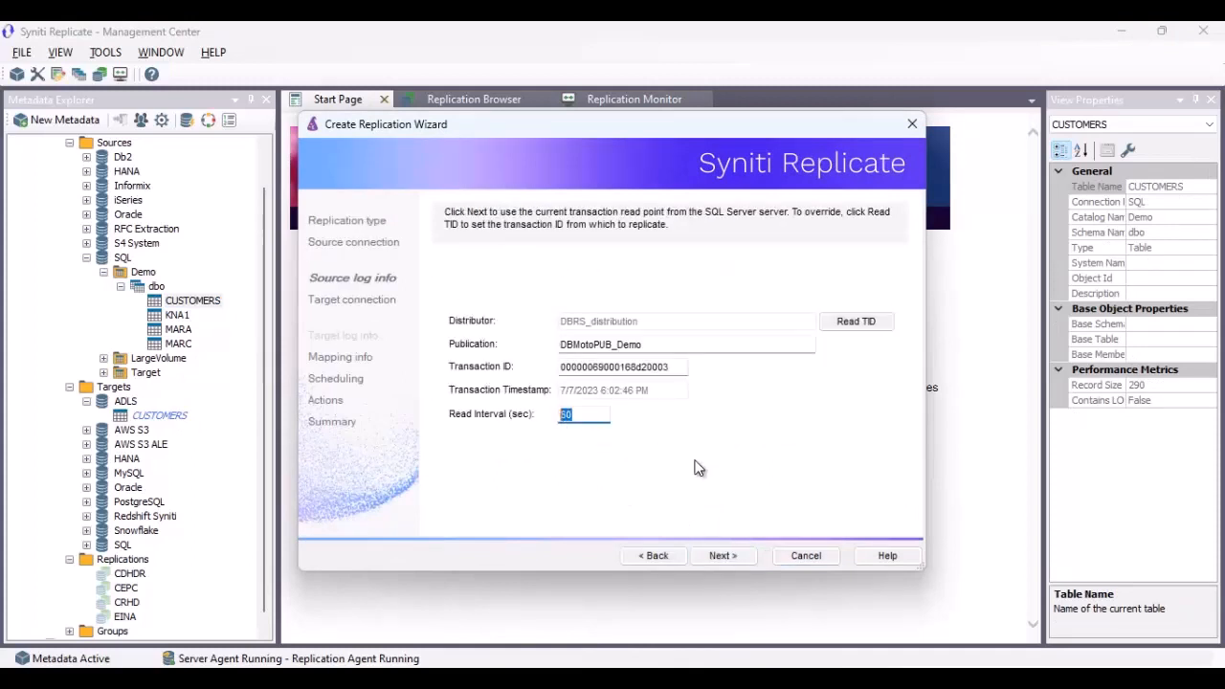
left_click(723, 555)
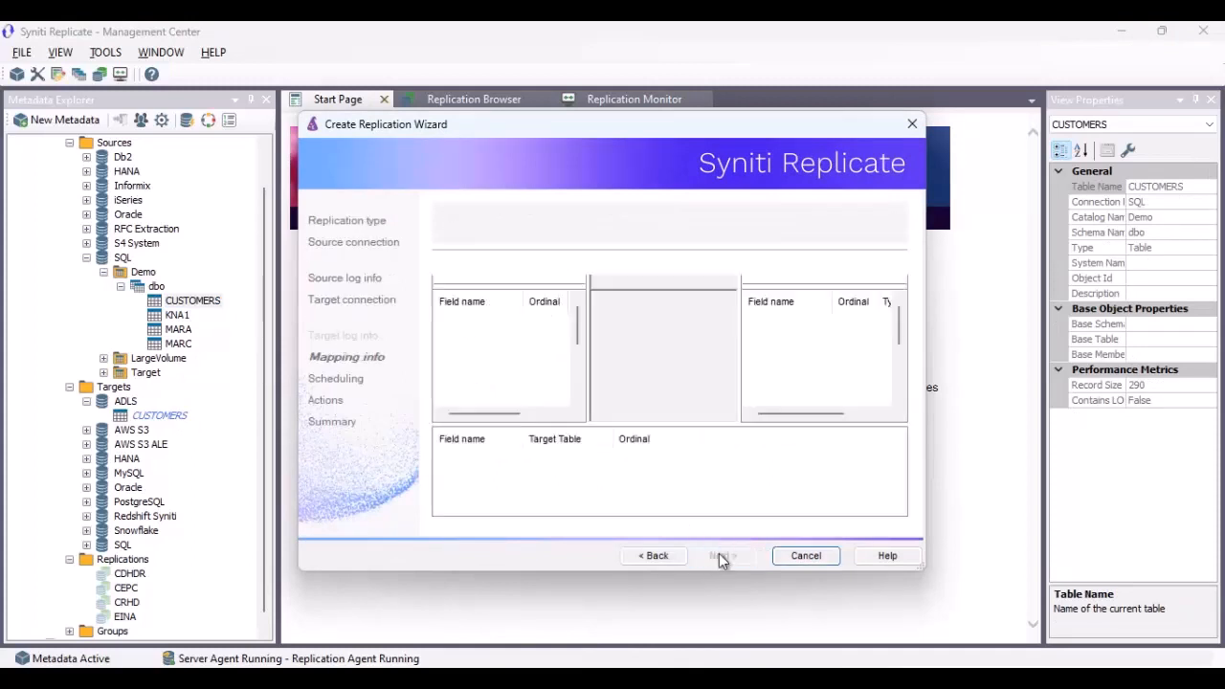
left_click(719, 555)
left_click(720, 555)
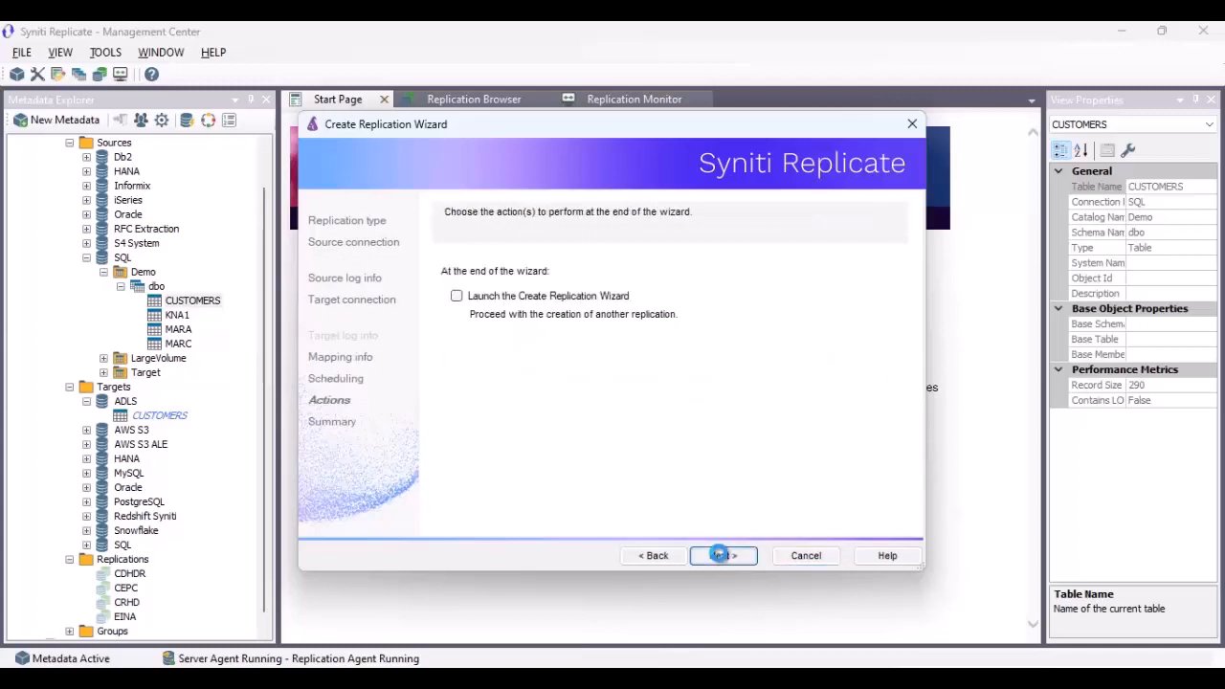
left_click(719, 555)
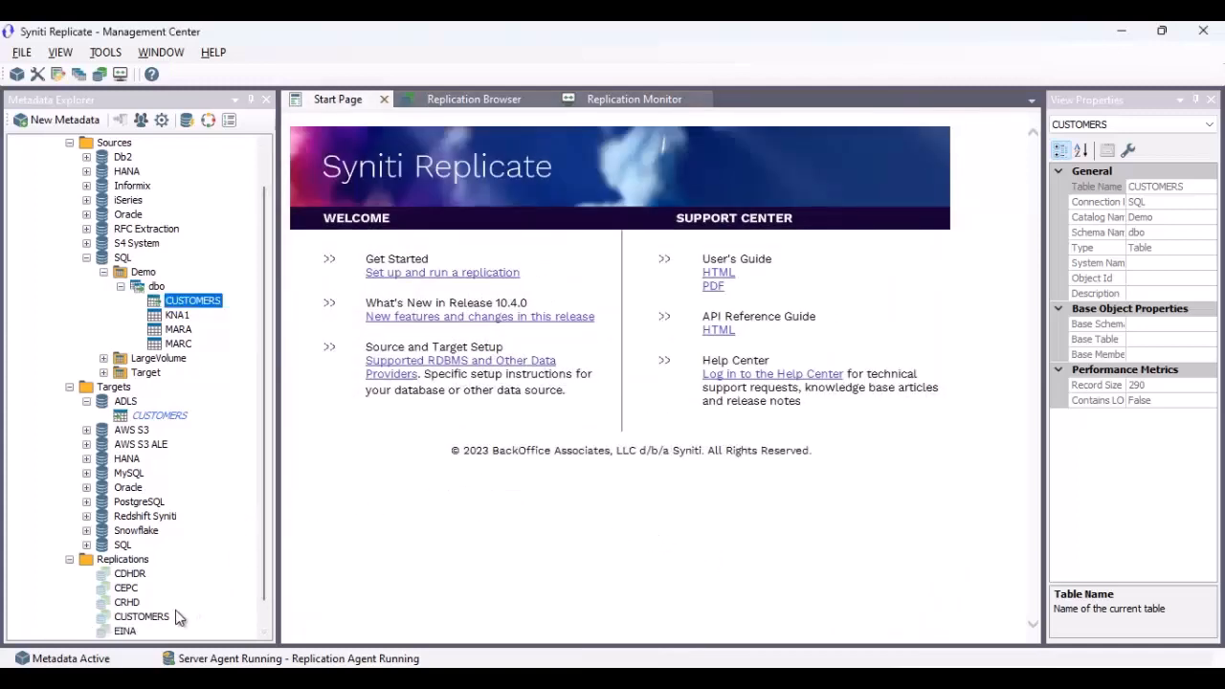
Check the CUSTOMERS replication in the Replication Monitor, and inspect the refreshed CUSTOMERS folder of the demo container in the Azure portal.
left_click(143, 616)
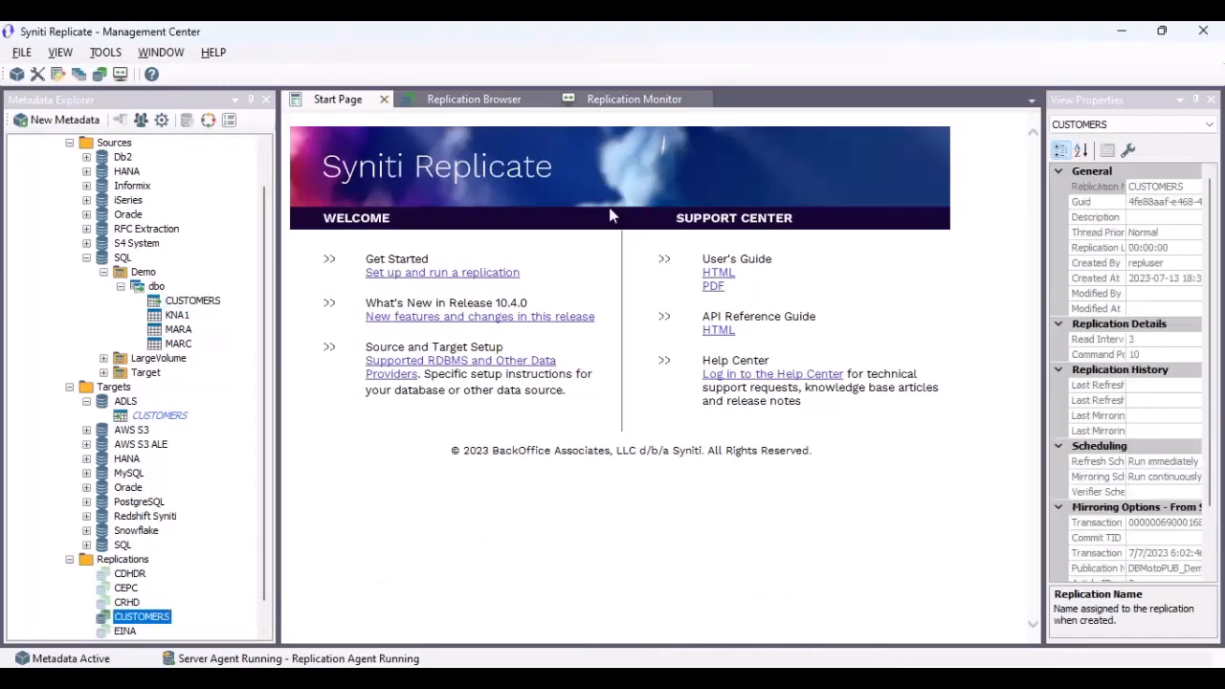
left_click(644, 96)
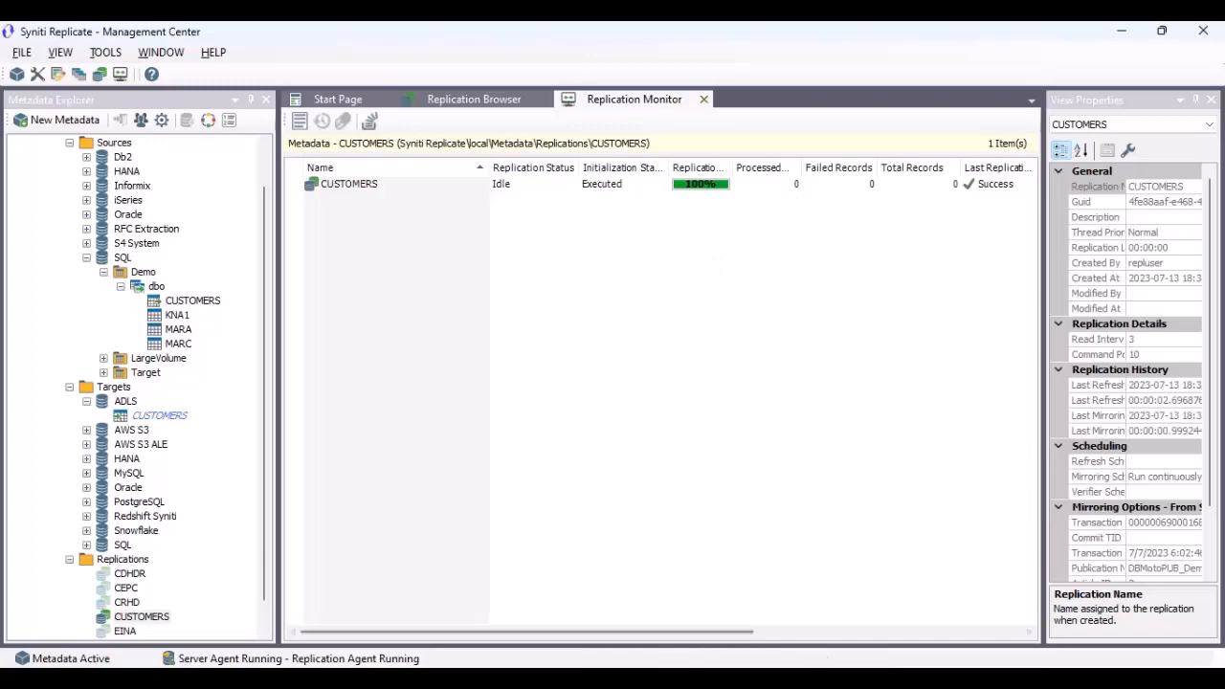
mouse_move(810, 678)
left_click(804, 566)
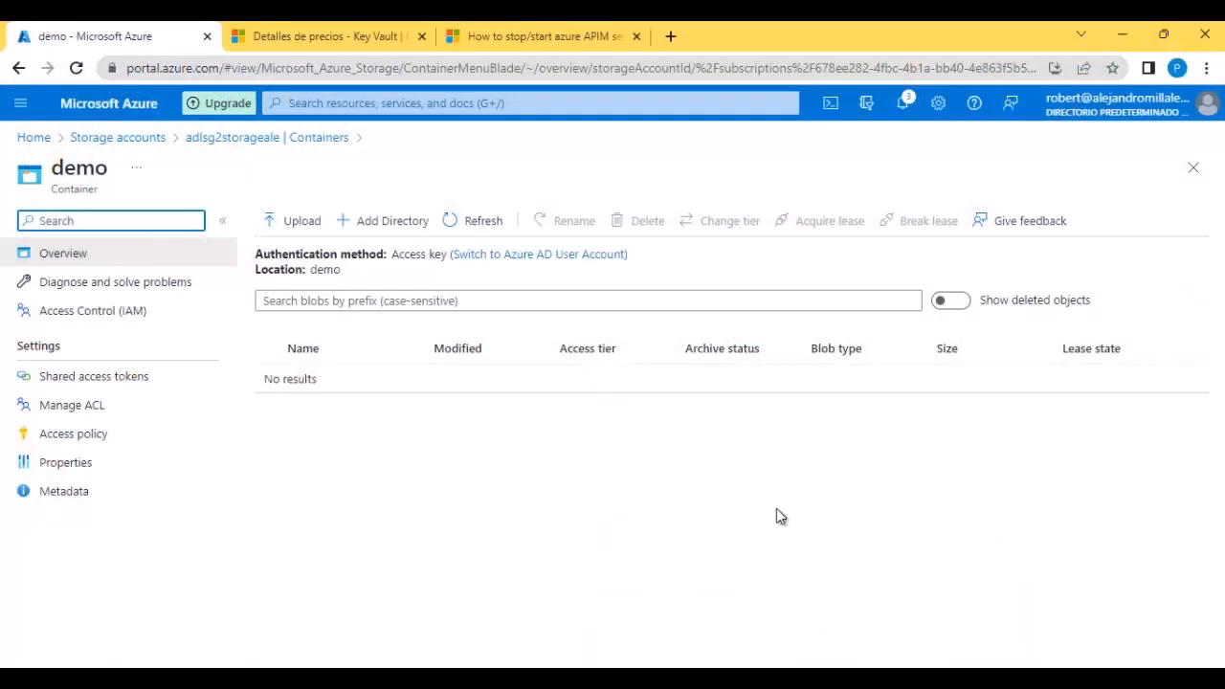
left_click(471, 220)
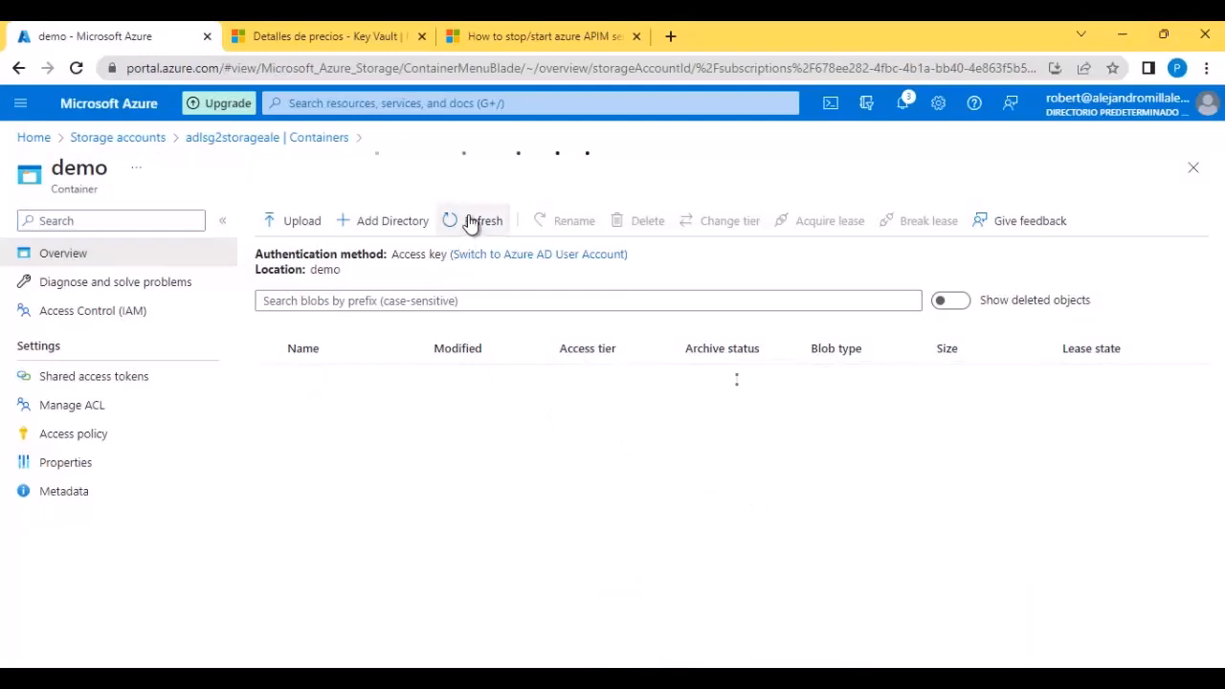
left_click(354, 385)
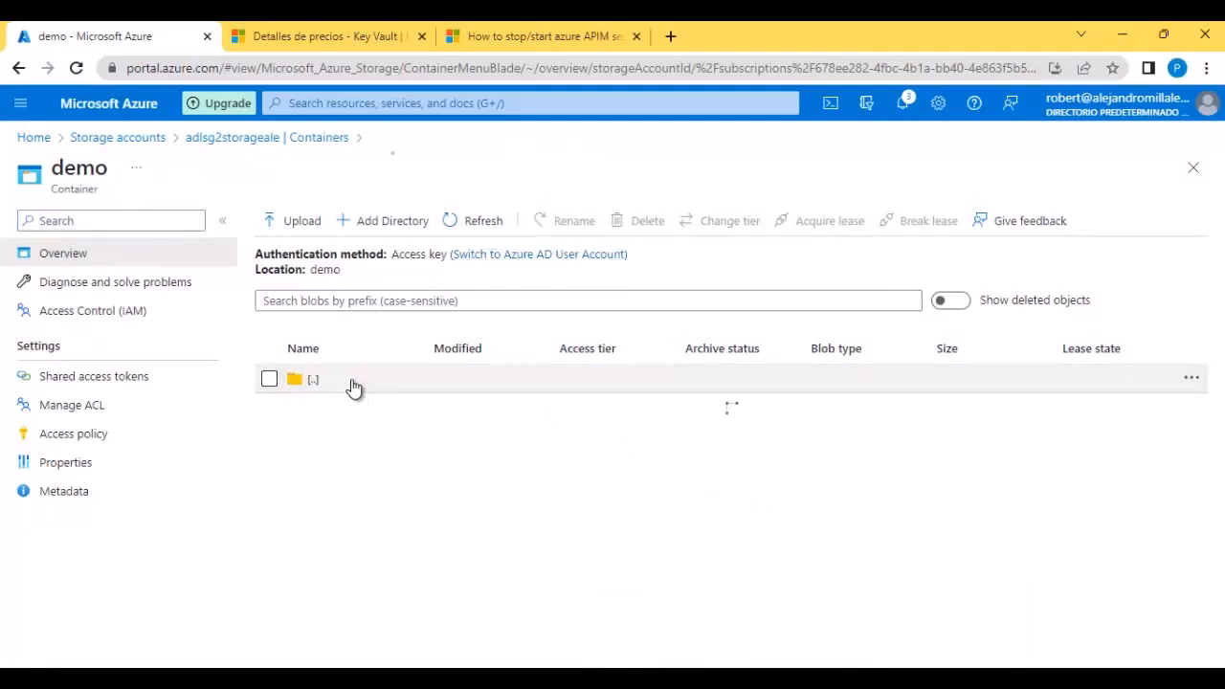
left_click(560, 412)
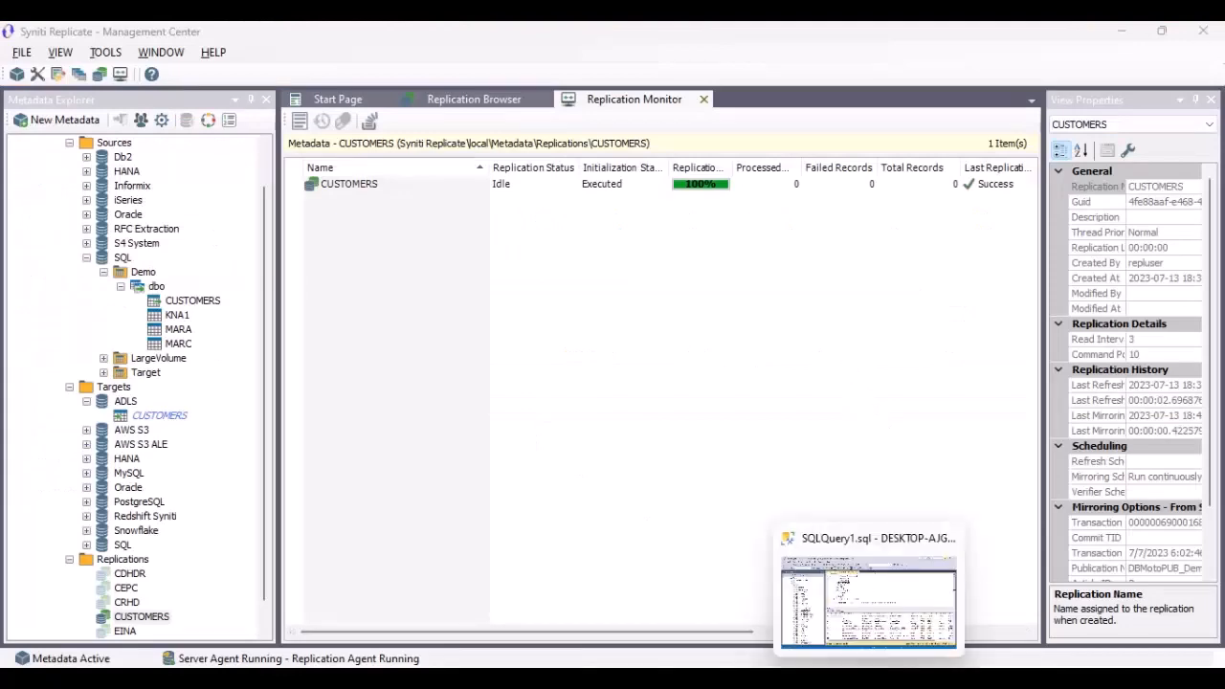
Switch to SQL Server Management Studio and run only the UPDATE statement that sets COMPANYNAME to 'Syniti' in demo.dbo.CUSTOMERS.
left_click(886, 677)
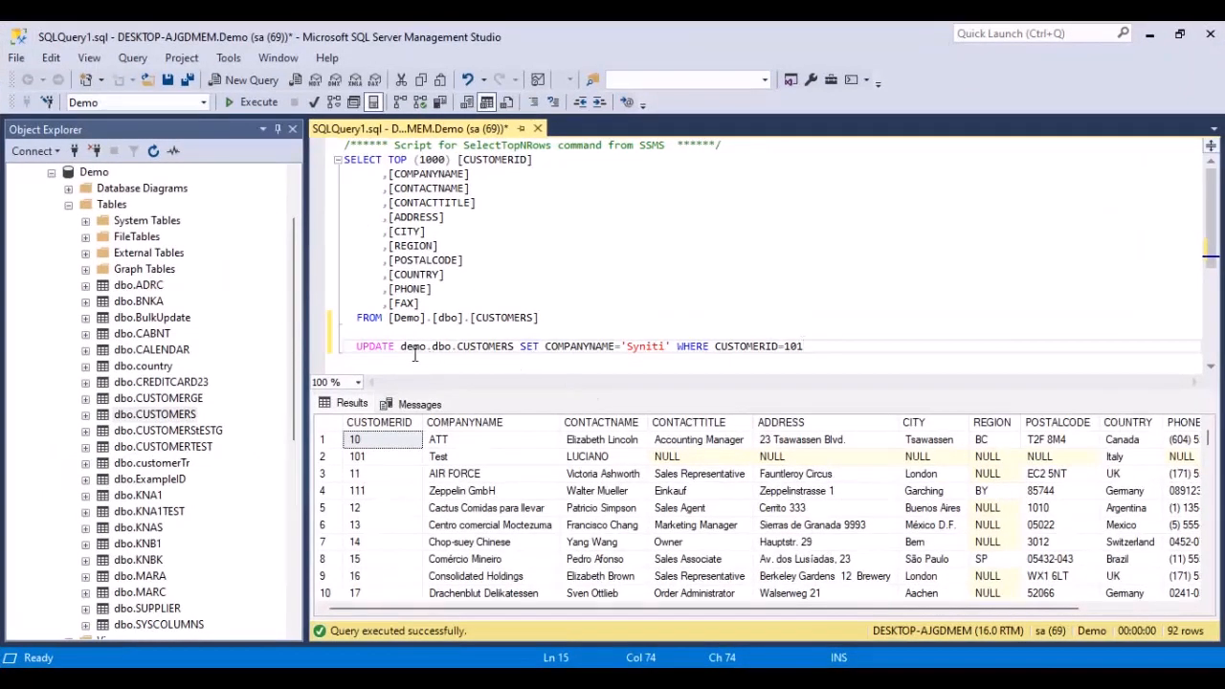
left_click_drag(802, 346, 353, 348)
left_click(240, 107)
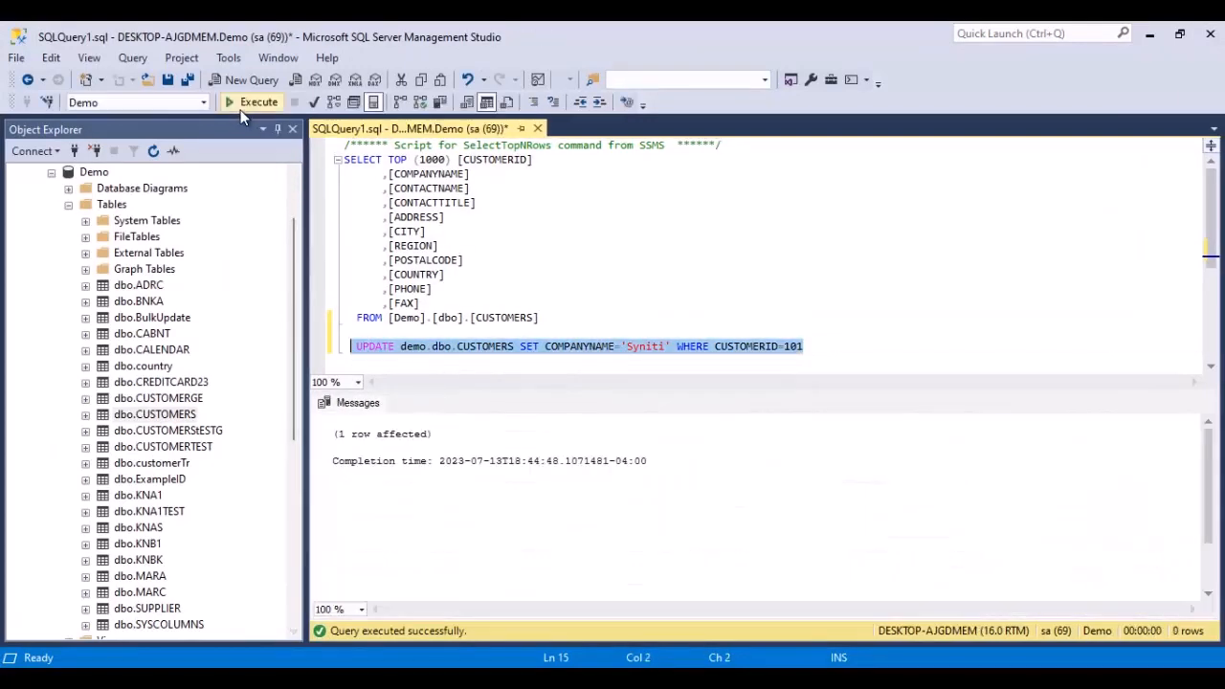
left_click(1145, 34)
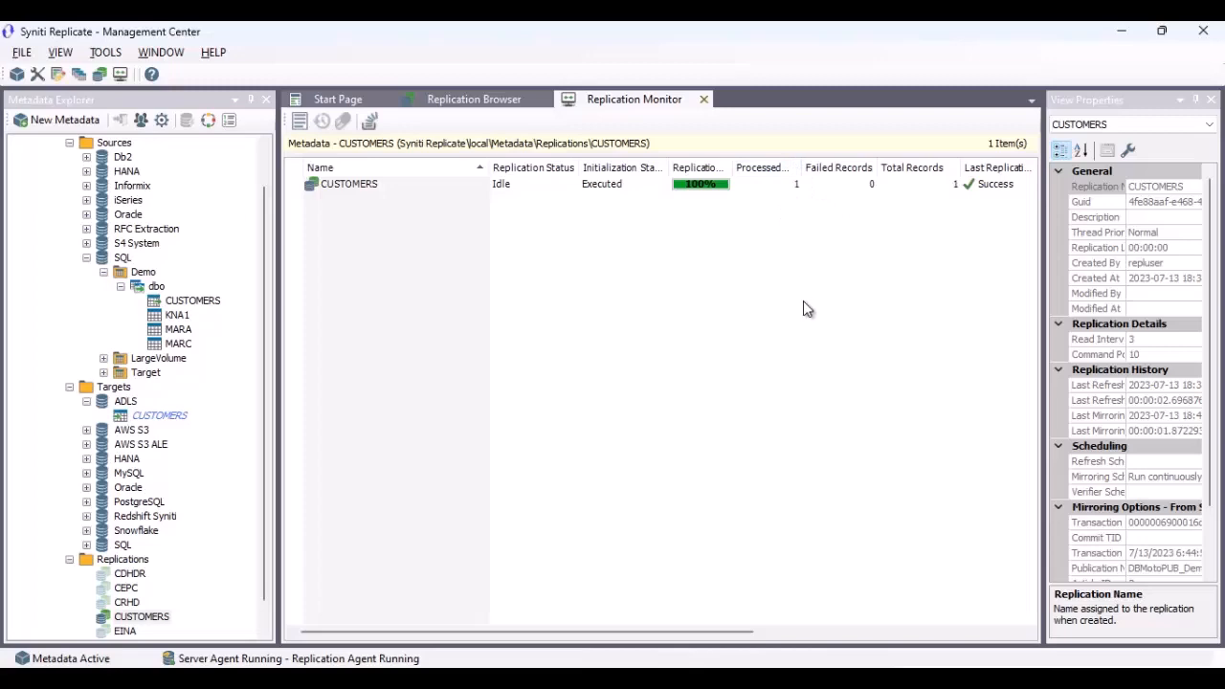
In the Azure portal, refresh the CUSTOMERS folder of the demo container and open the newest mirroring file's details.
mouse_move(794, 677)
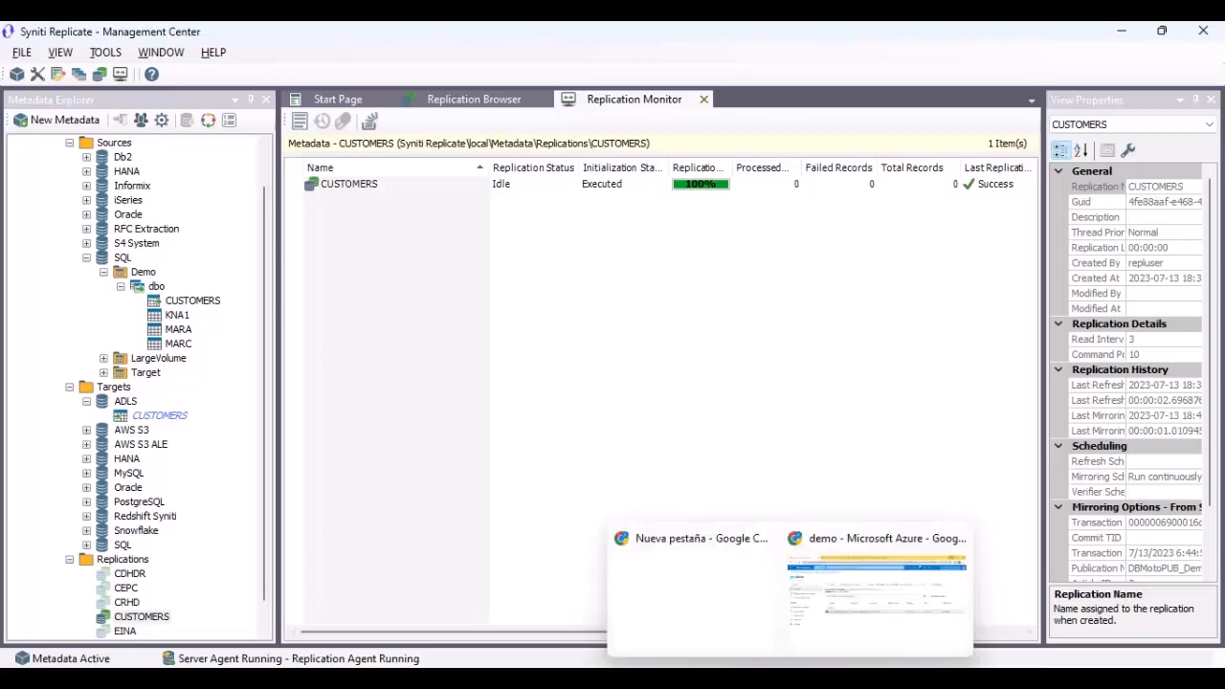
left_click(820, 612)
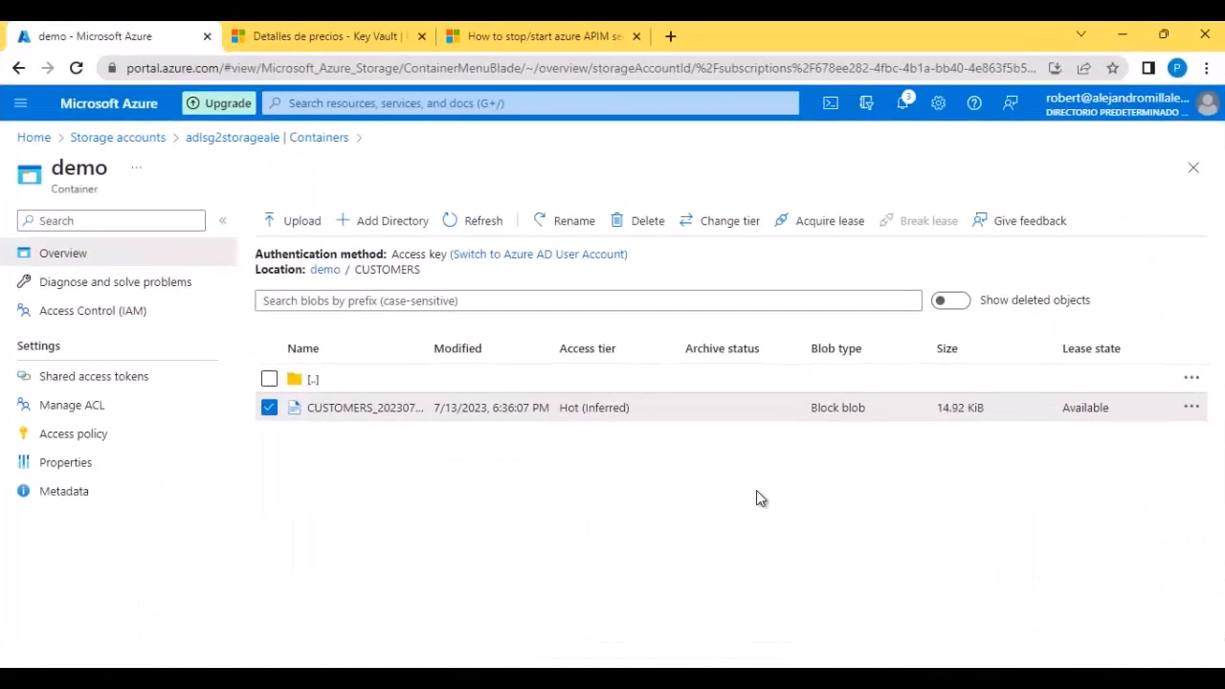
left_click(479, 221)
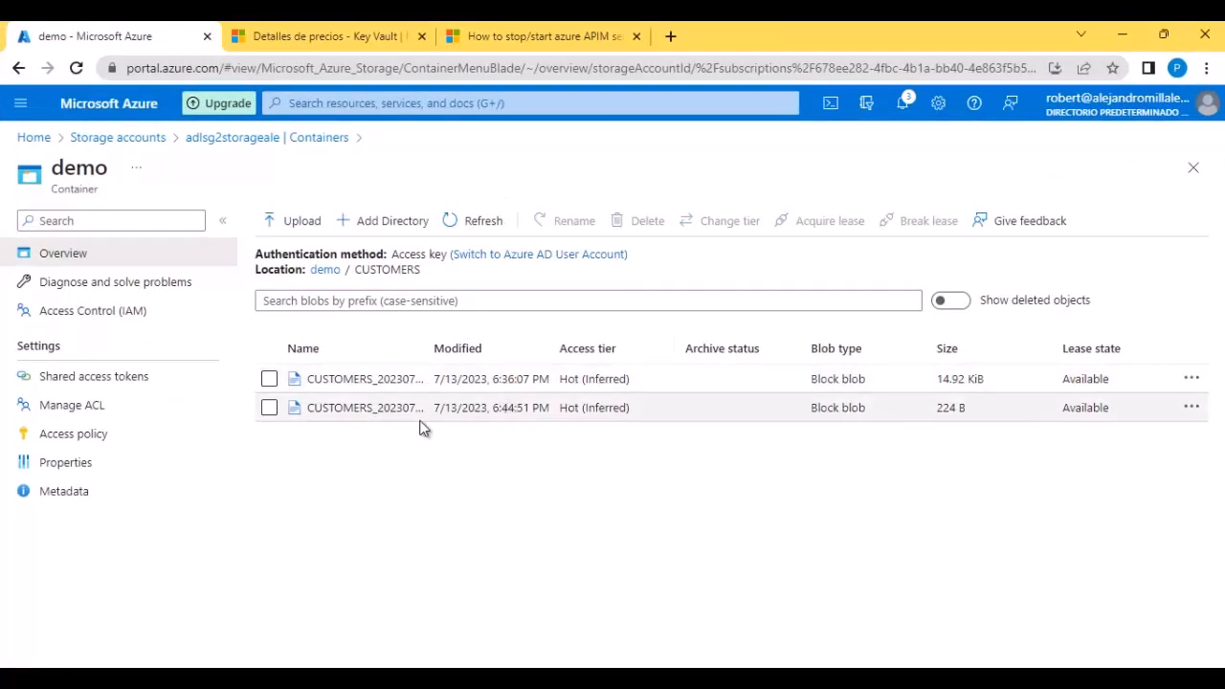
left_click(374, 410)
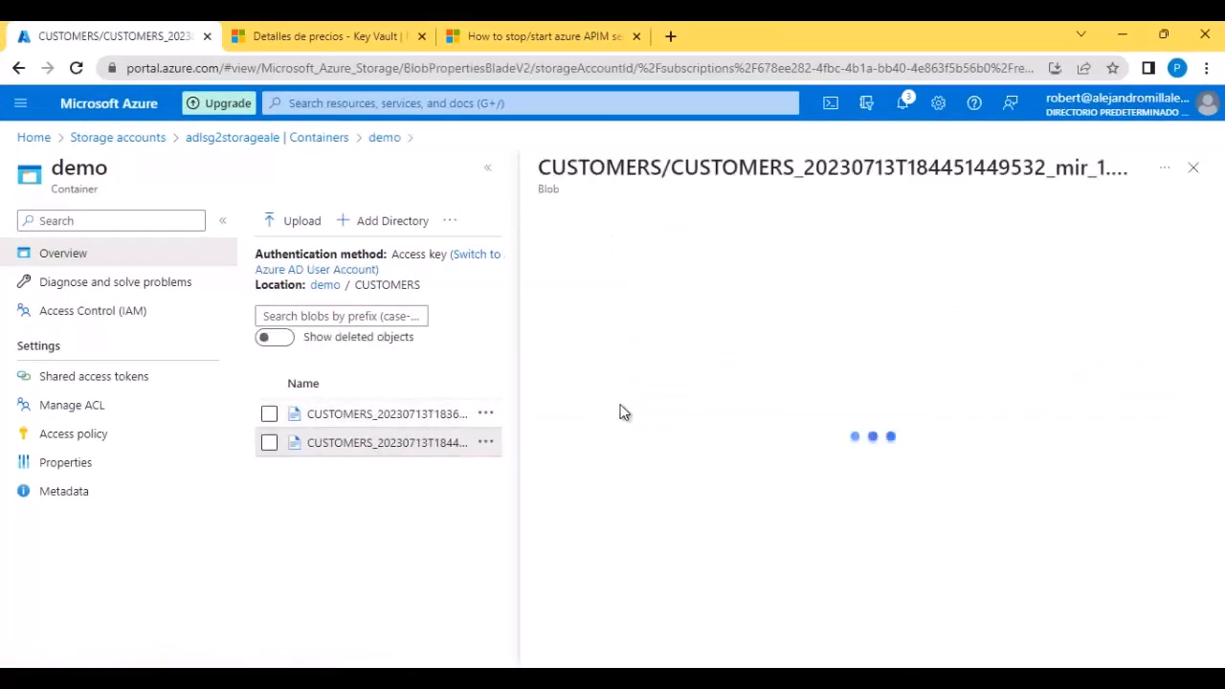